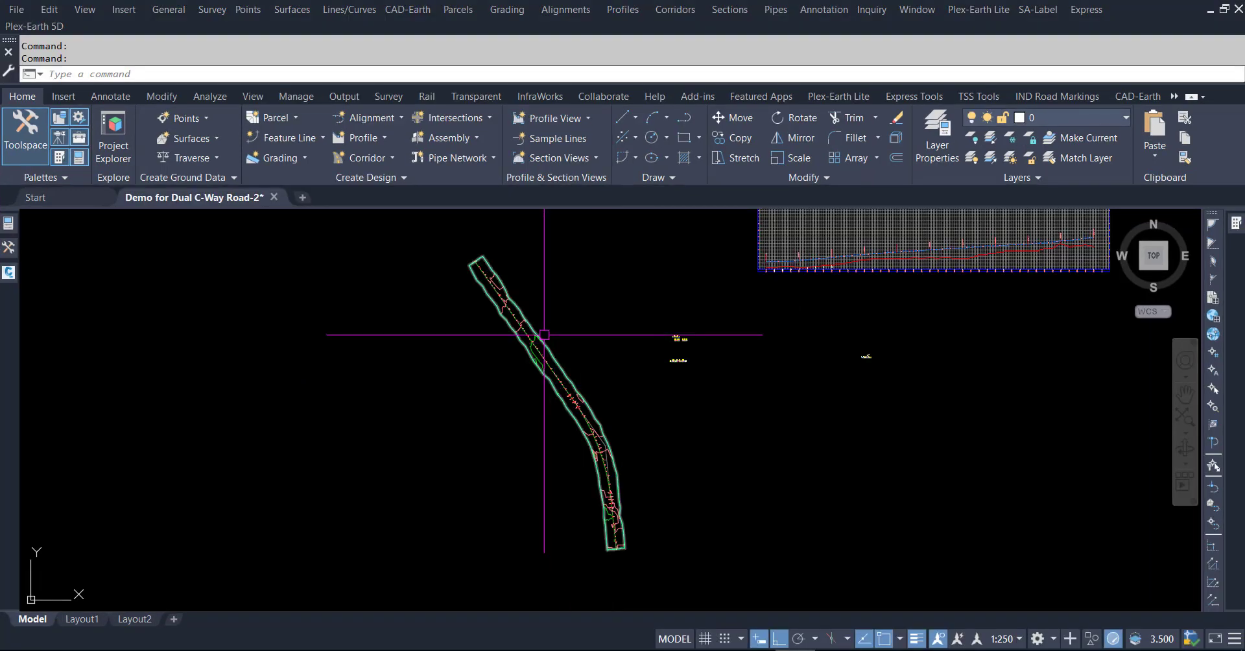
# - Change the NSL surface style to Border Only in Surface Properties
pyautogui.scroll(2, 544, 334)
pyautogui.scroll(2, 544, 335)
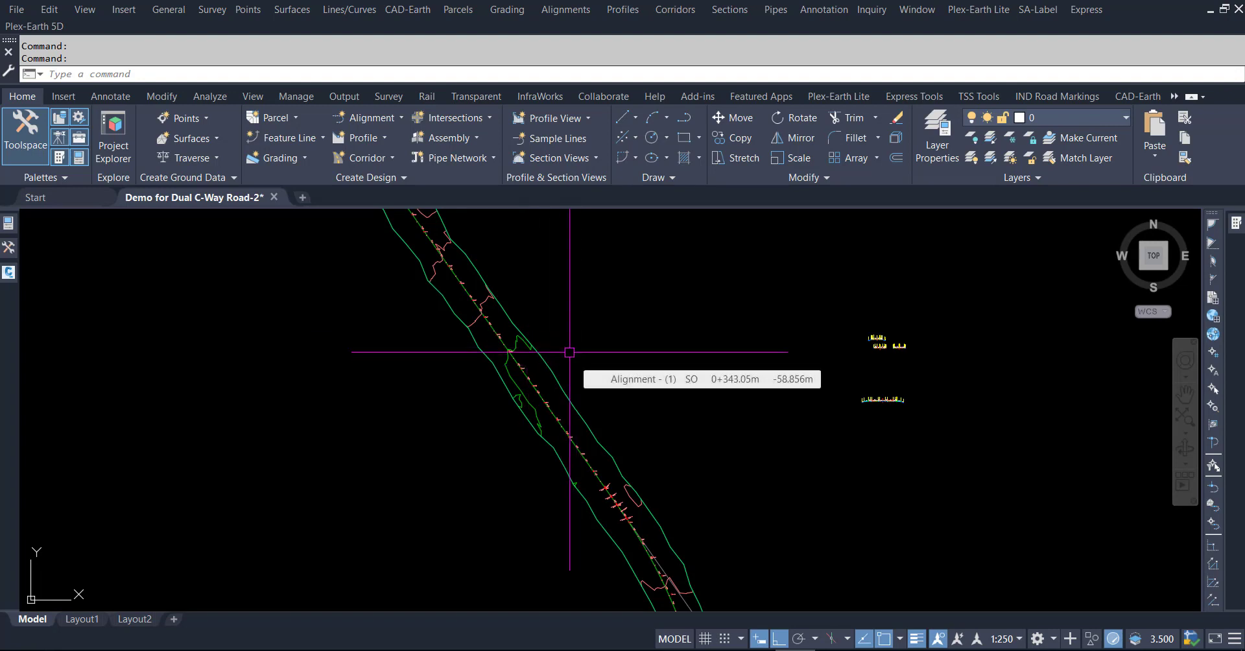
pyautogui.scroll(-2, 569, 352)
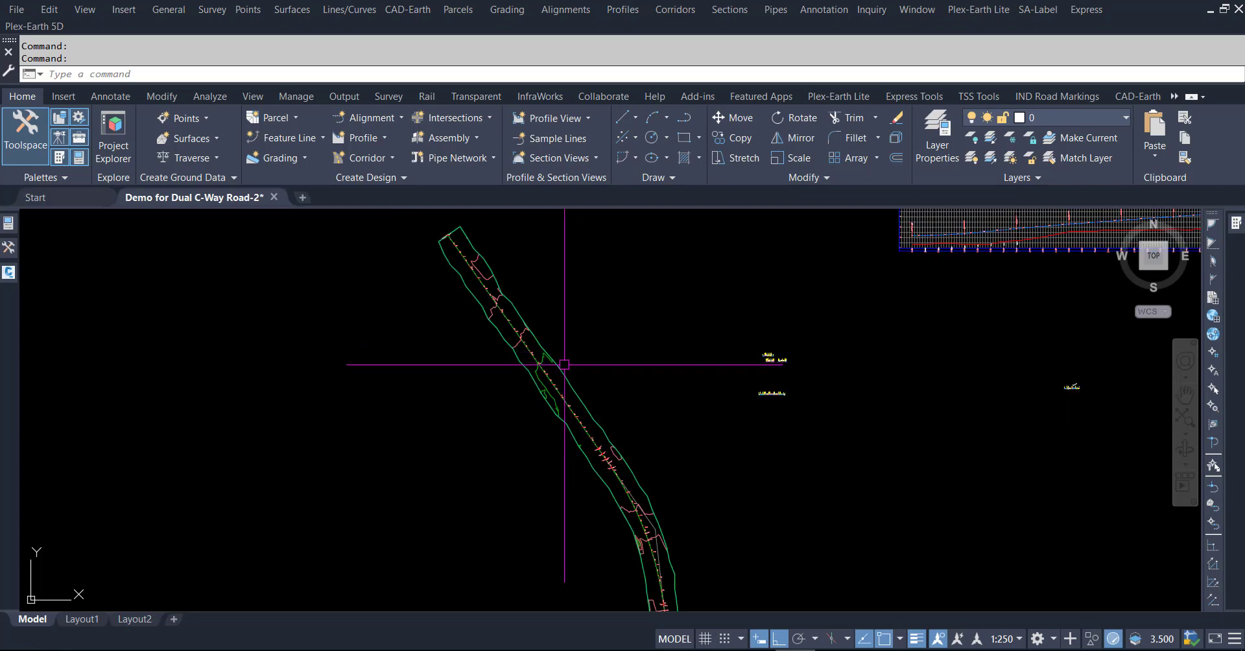
pyautogui.click(561, 365)
pyautogui.rightClick(560, 364)
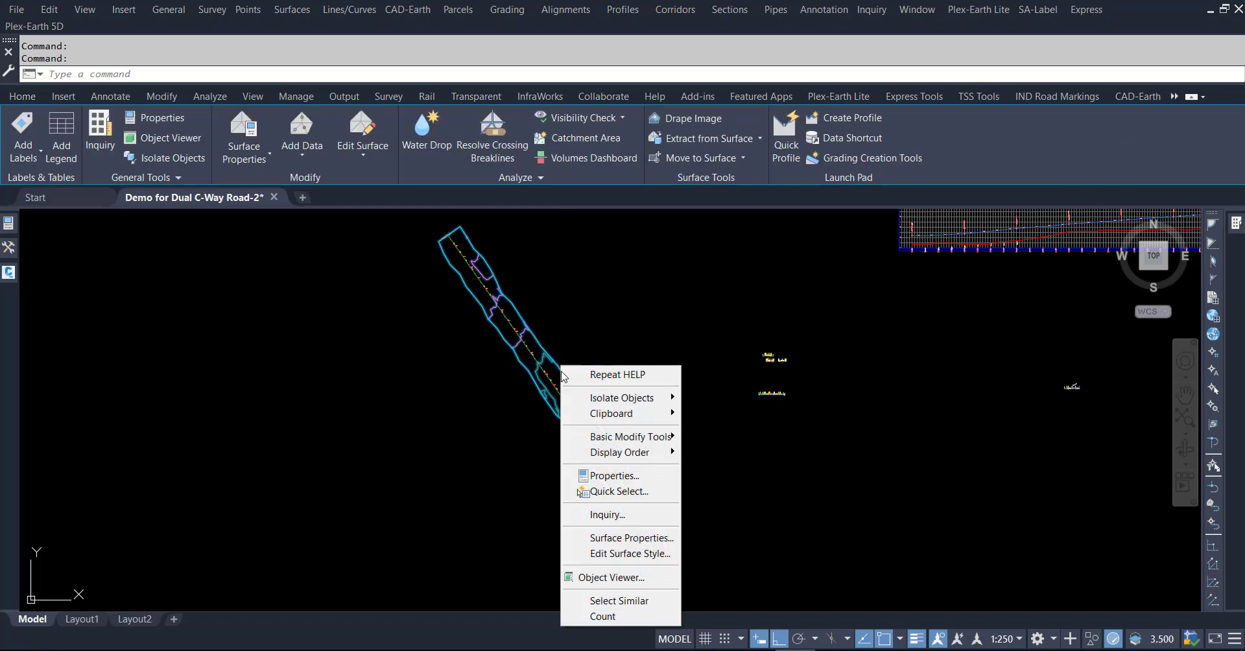
pyautogui.click(606, 537)
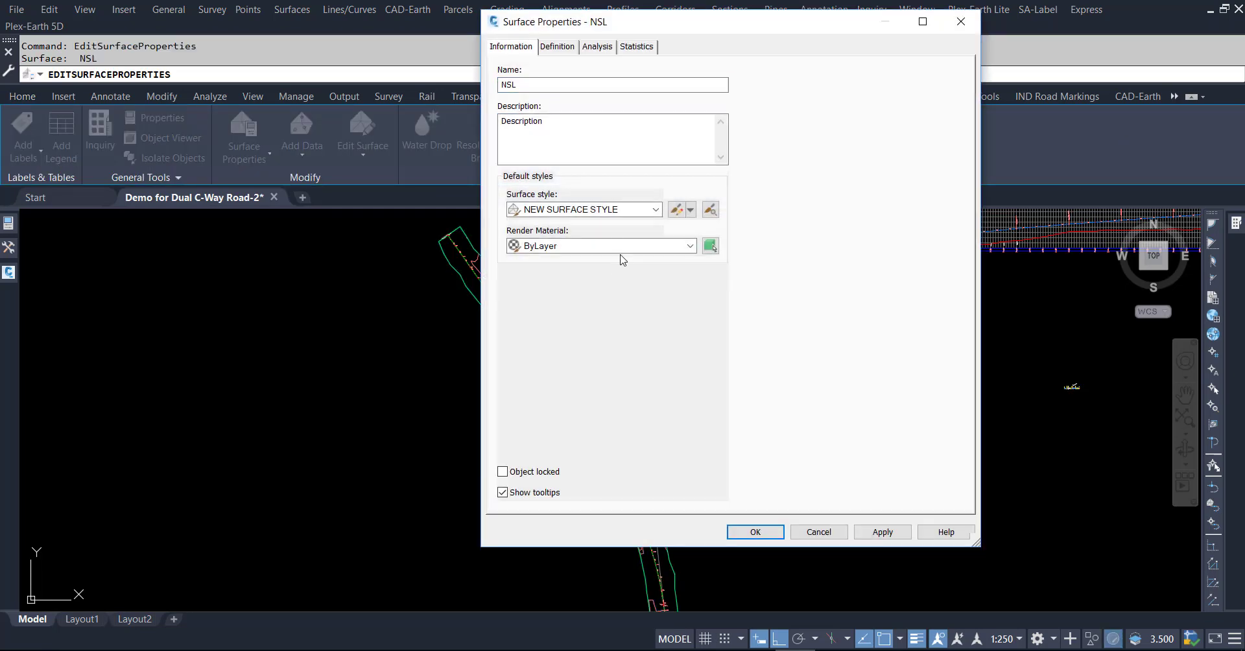
pyautogui.click(606, 209)
pyautogui.click(562, 237)
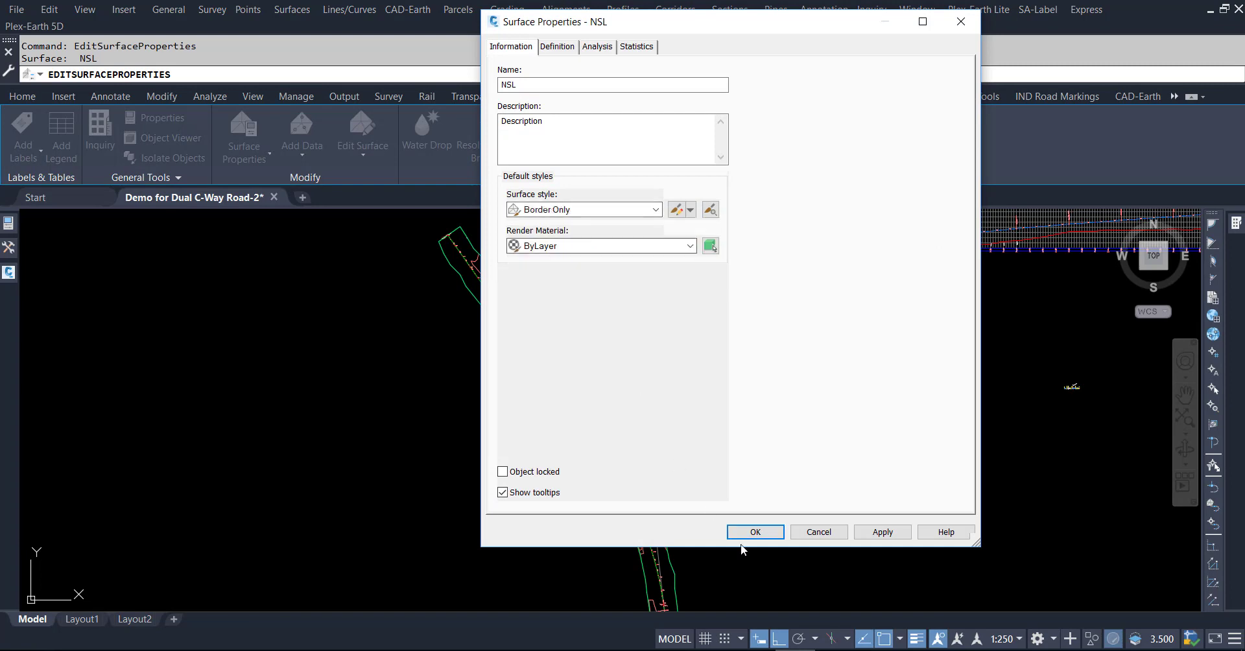
pyautogui.click(755, 533)
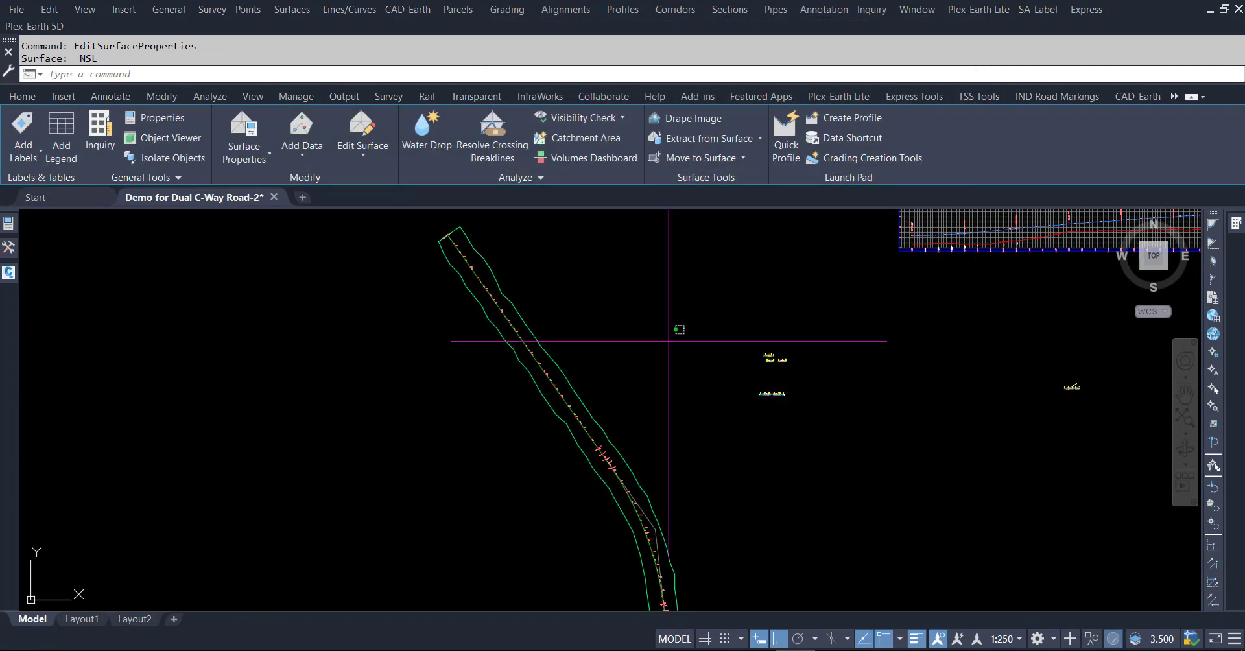
pyautogui.click(668, 324)
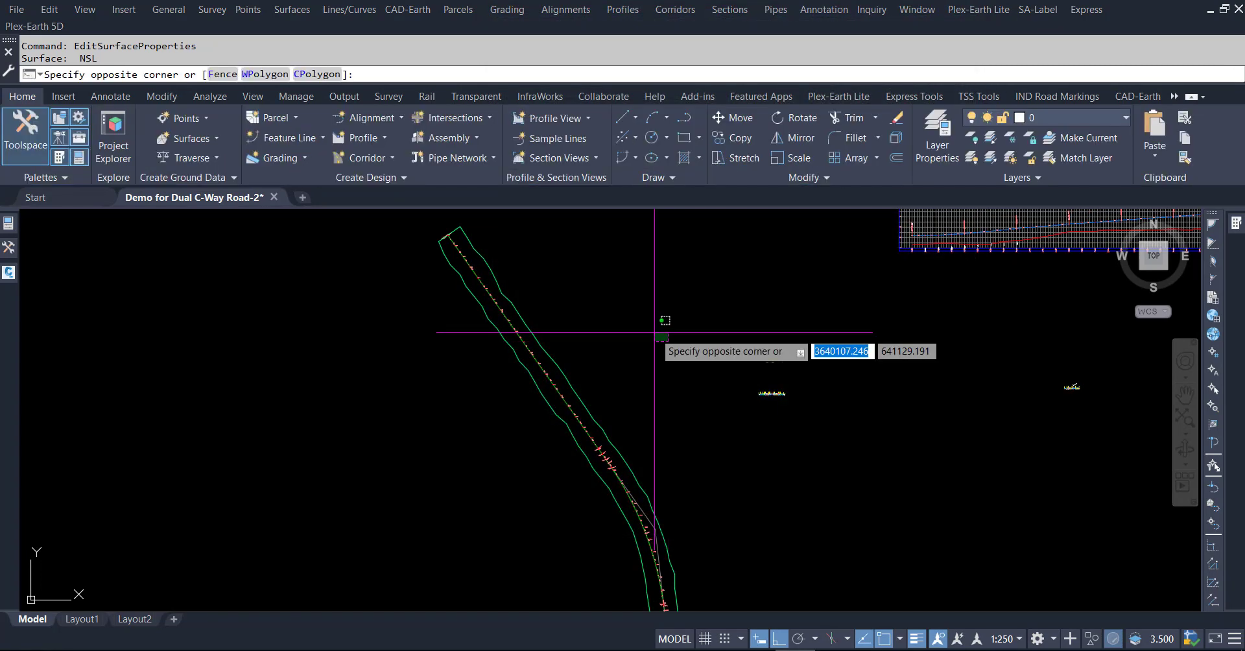
# - Extract the NSL surface border as a 3D polyline using Extract Objects
pyautogui.click(562, 352)
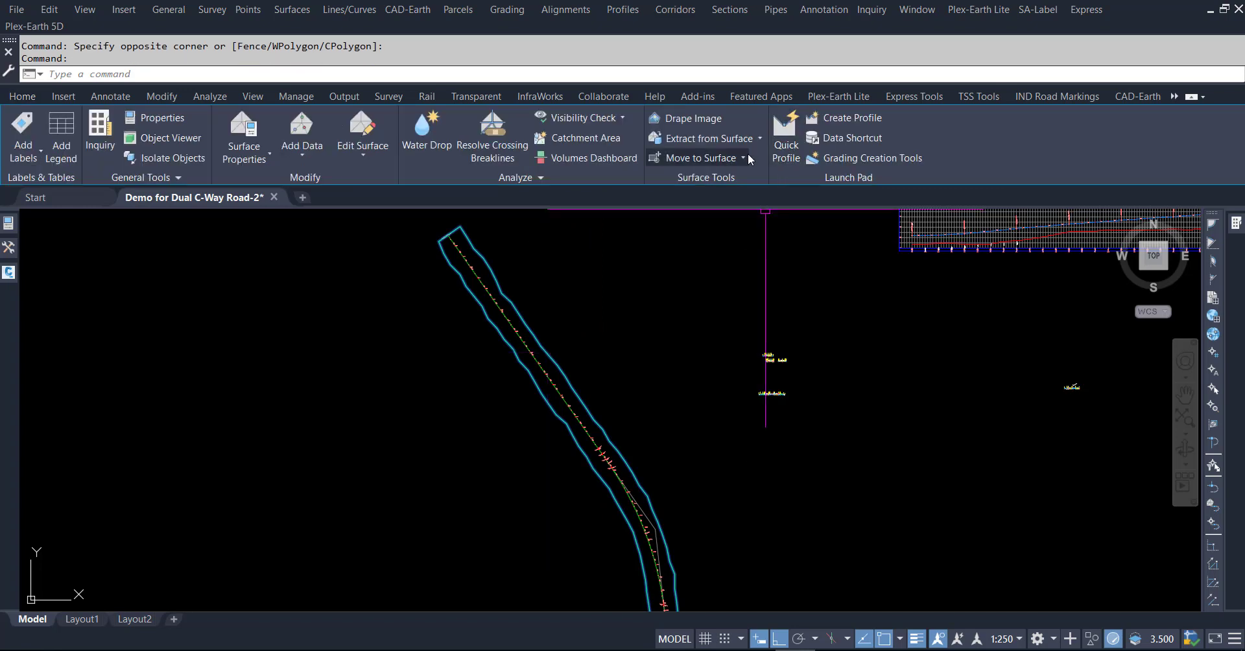
pyautogui.click(745, 139)
pyautogui.click(720, 233)
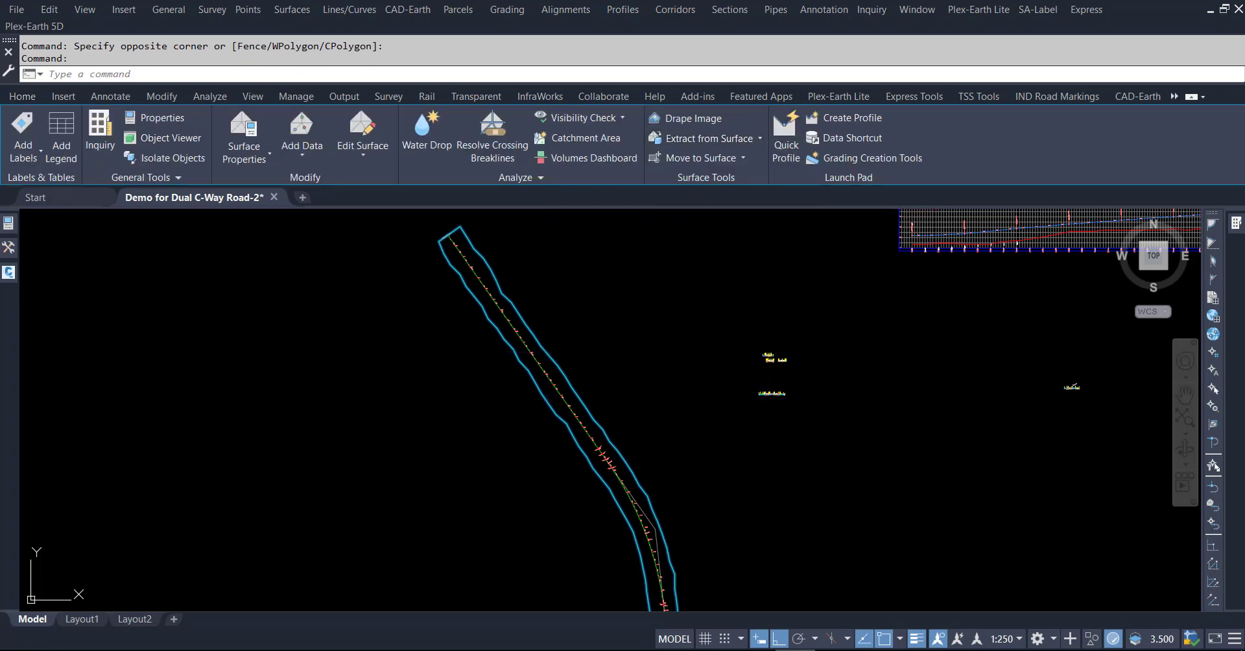
pyautogui.click(854, 446)
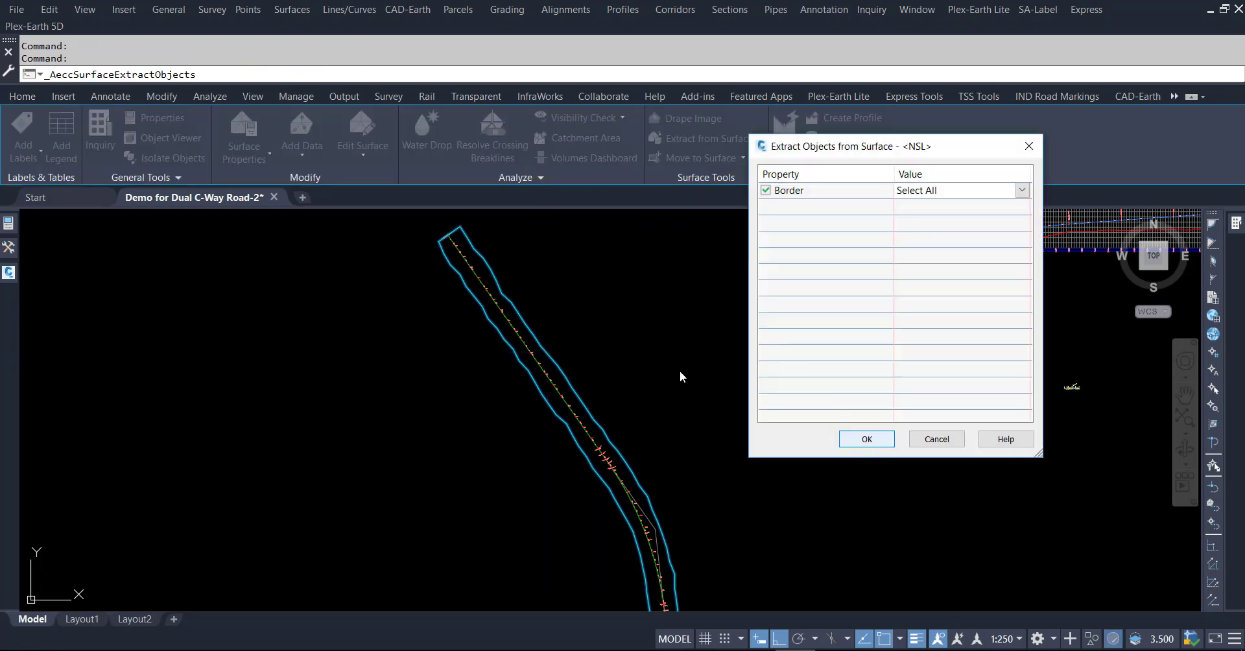
pyautogui.press('Escape')
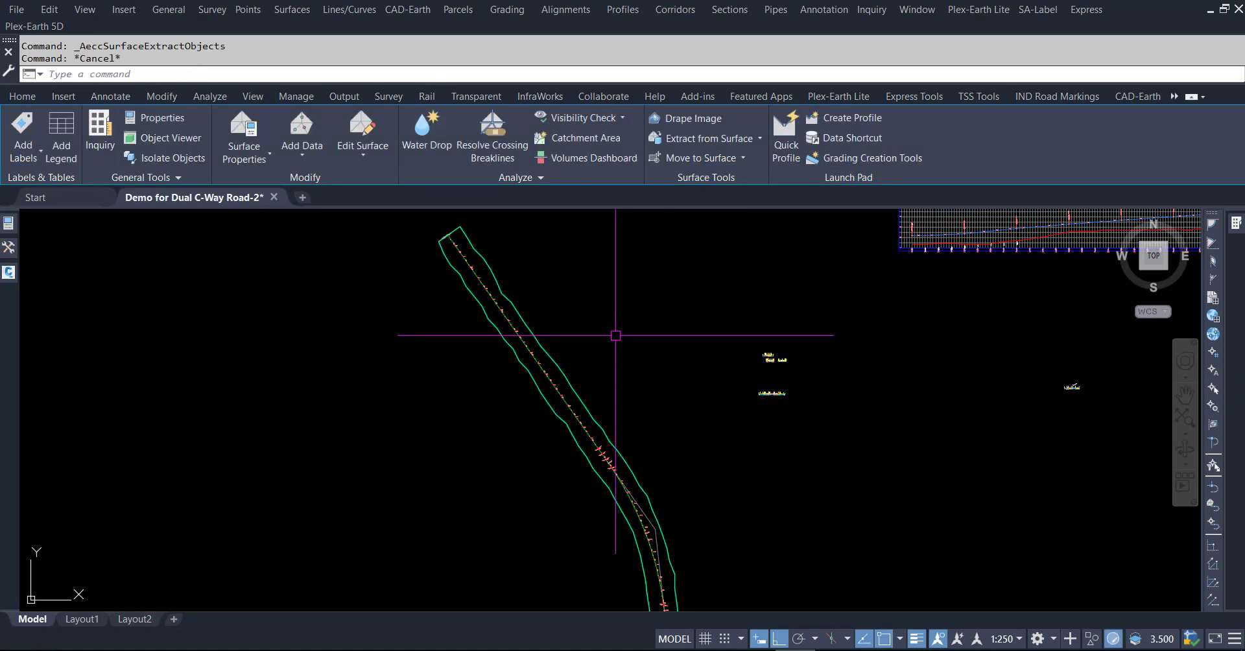
pyautogui.press('Escape')
pyautogui.click(548, 326)
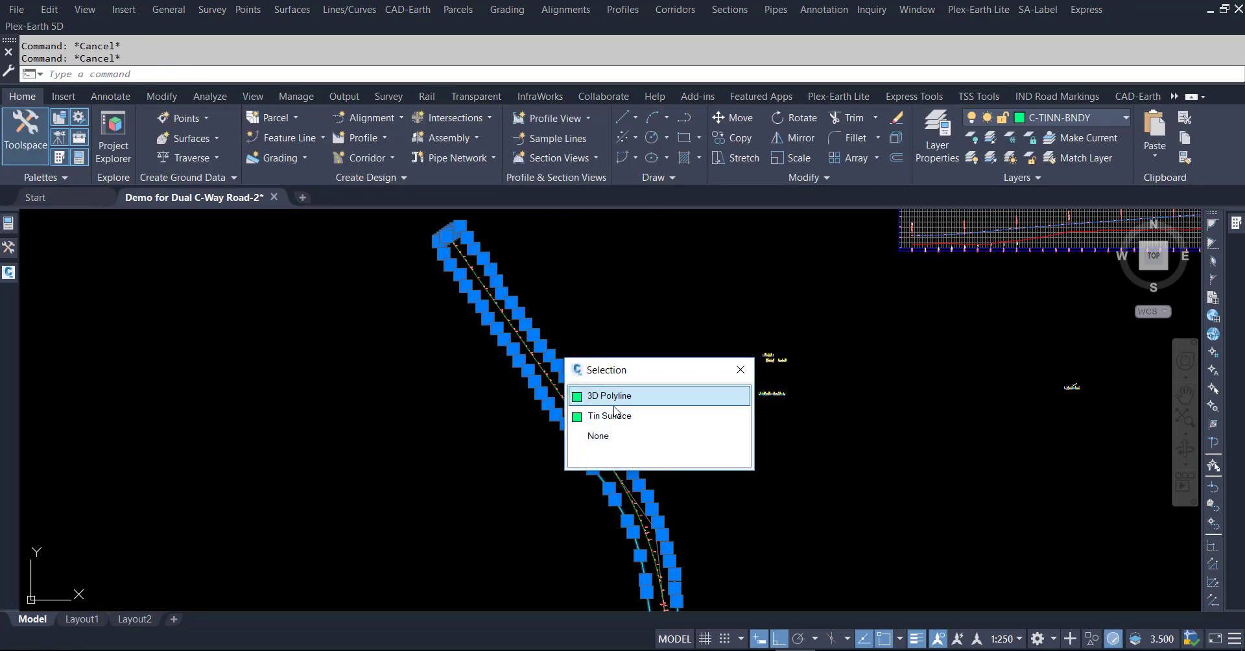
# - Give the NSL TIN surface the _No Display style so only the extracted border shows
pyautogui.click(610, 416)
pyautogui.rightClick(638, 302)
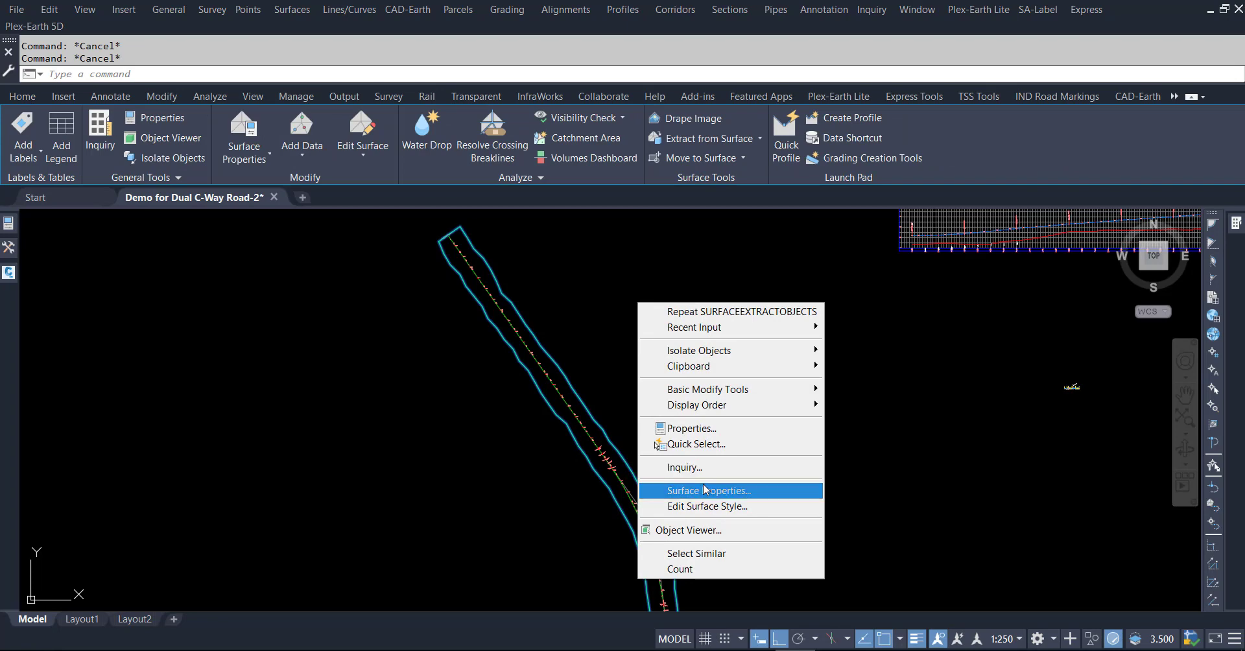
pyautogui.click(709, 490)
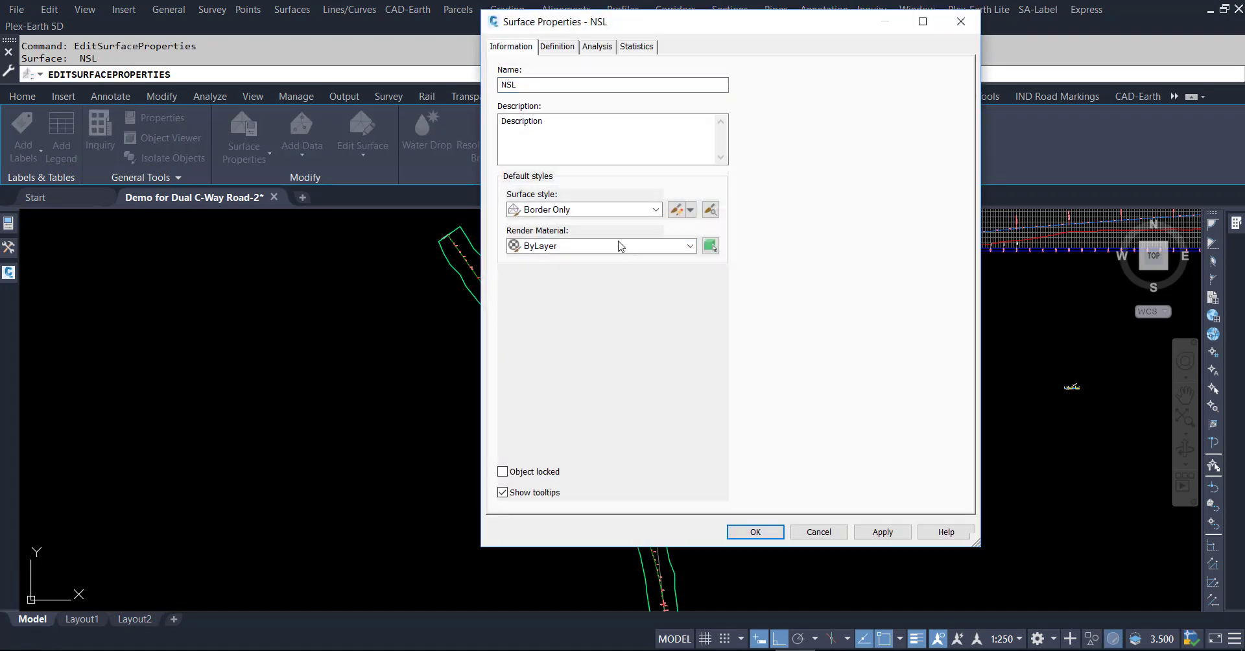
pyautogui.click(617, 209)
pyautogui.click(548, 218)
pyautogui.click(741, 529)
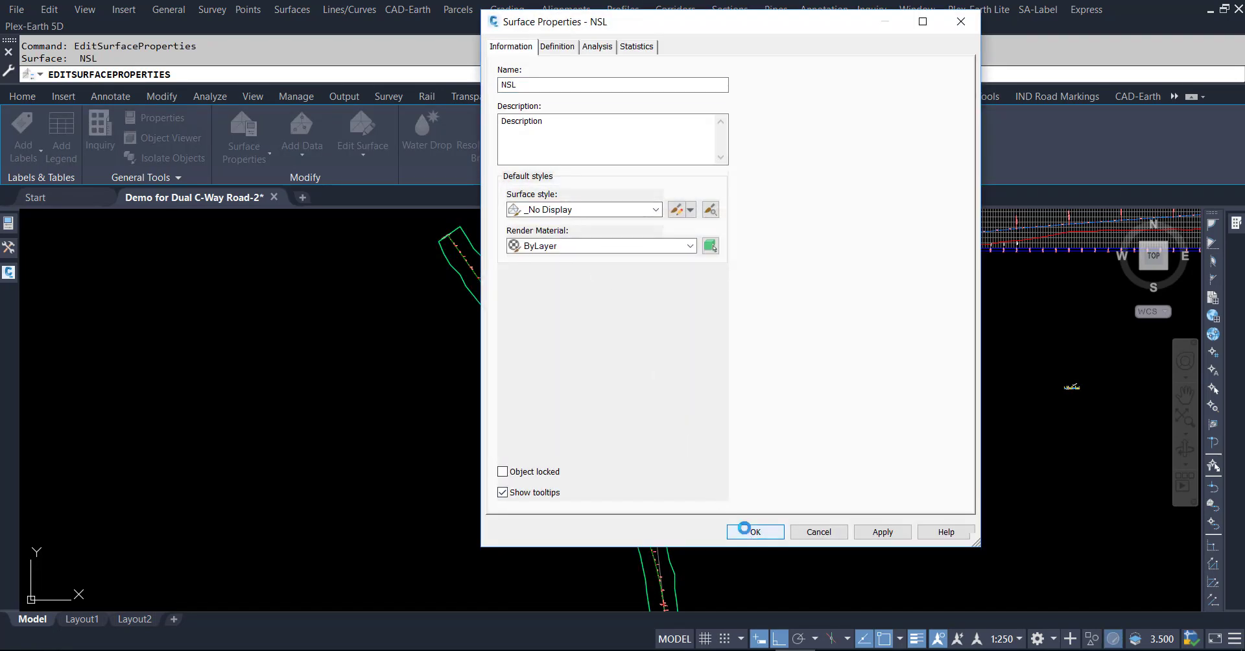
pyautogui.click(606, 339)
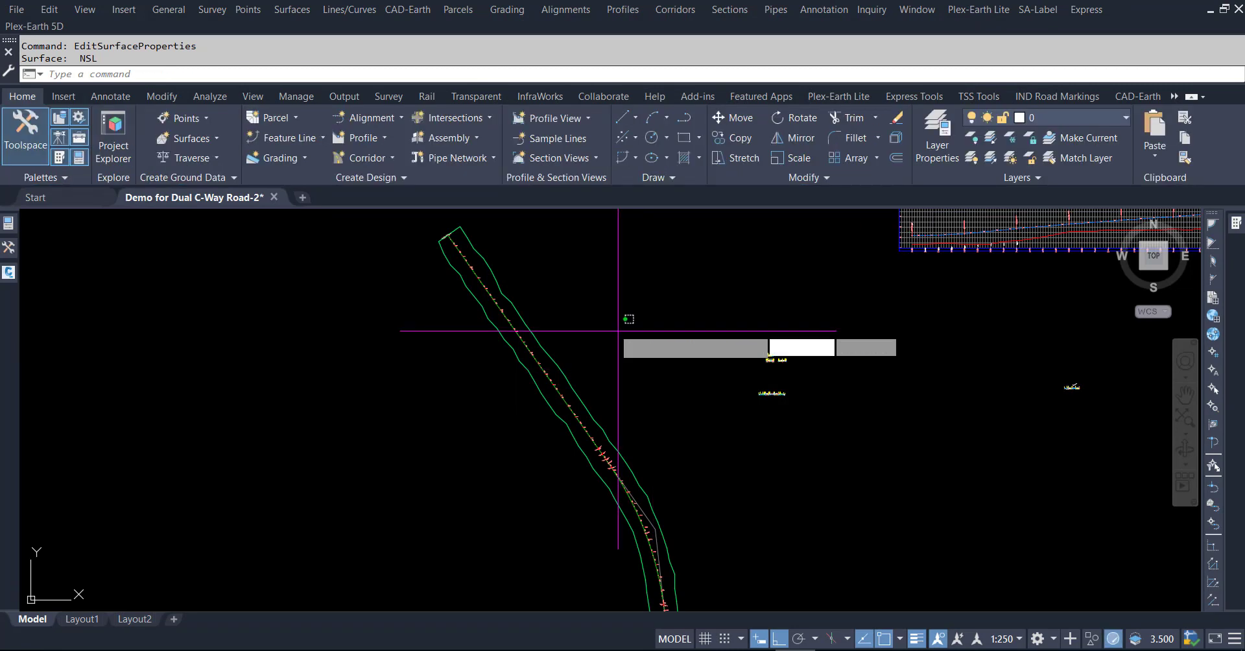
pyautogui.press('Escape')
pyautogui.press('Escape')
# - Break the extracted border polyline (BR) between a point and its top corner near the alignment start
pyautogui.scroll(2, 445, 218)
pyautogui.scroll(1, 442, 218)
pyautogui.scroll(2, 442, 218)
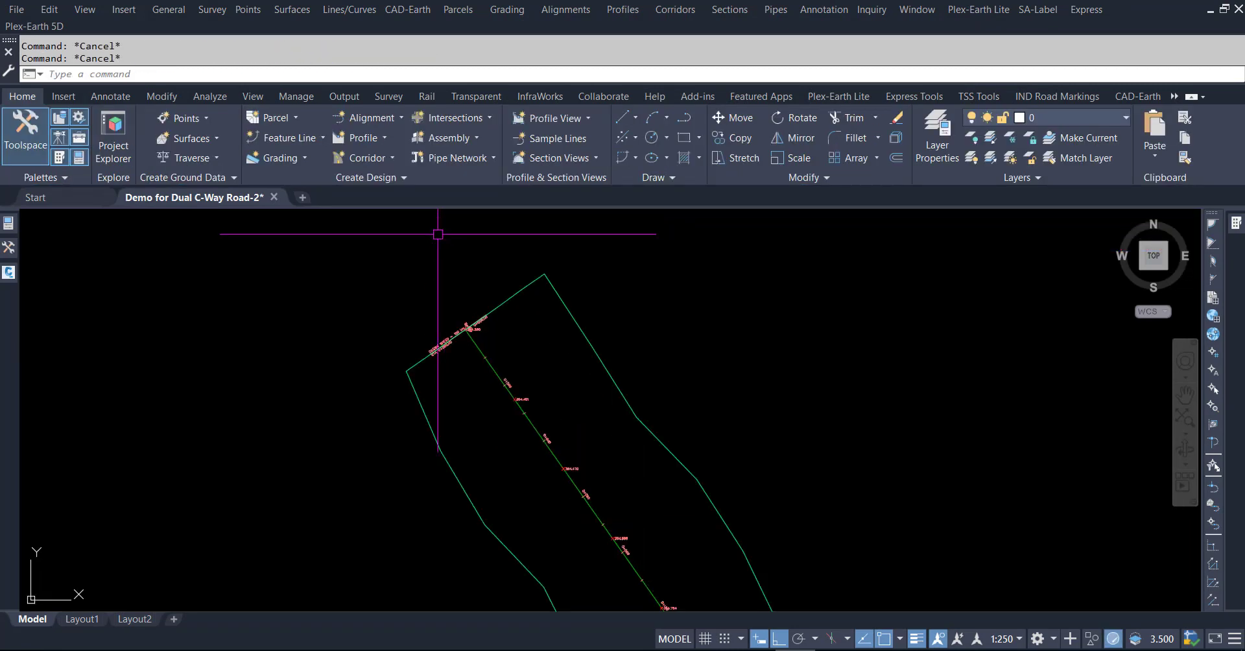
pyautogui.scroll(1, 408, 344)
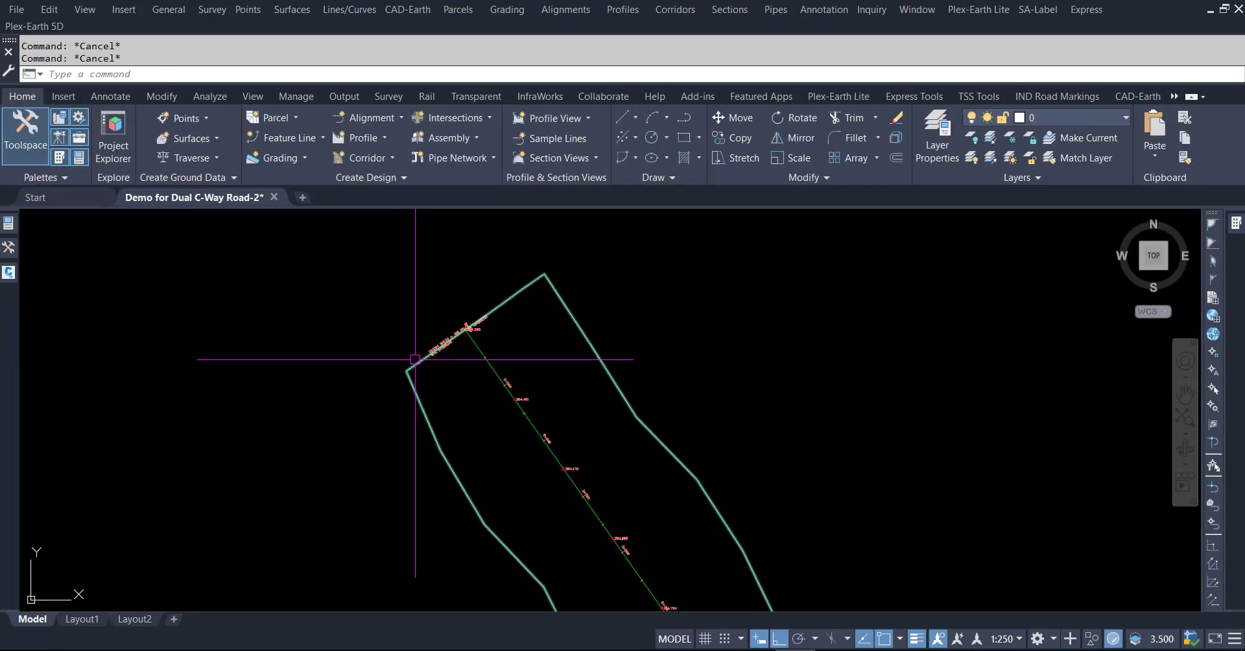
pyautogui.click(410, 360)
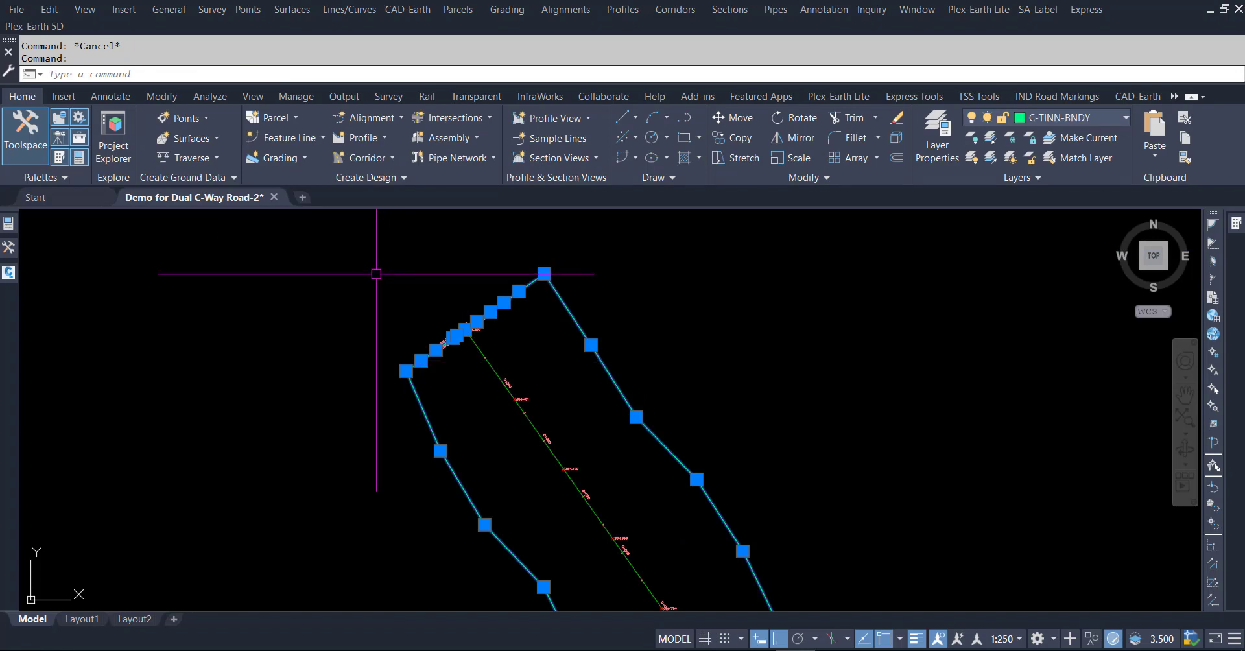
pyautogui.write('BR')
pyautogui.press('Return')
pyautogui.click(505, 302)
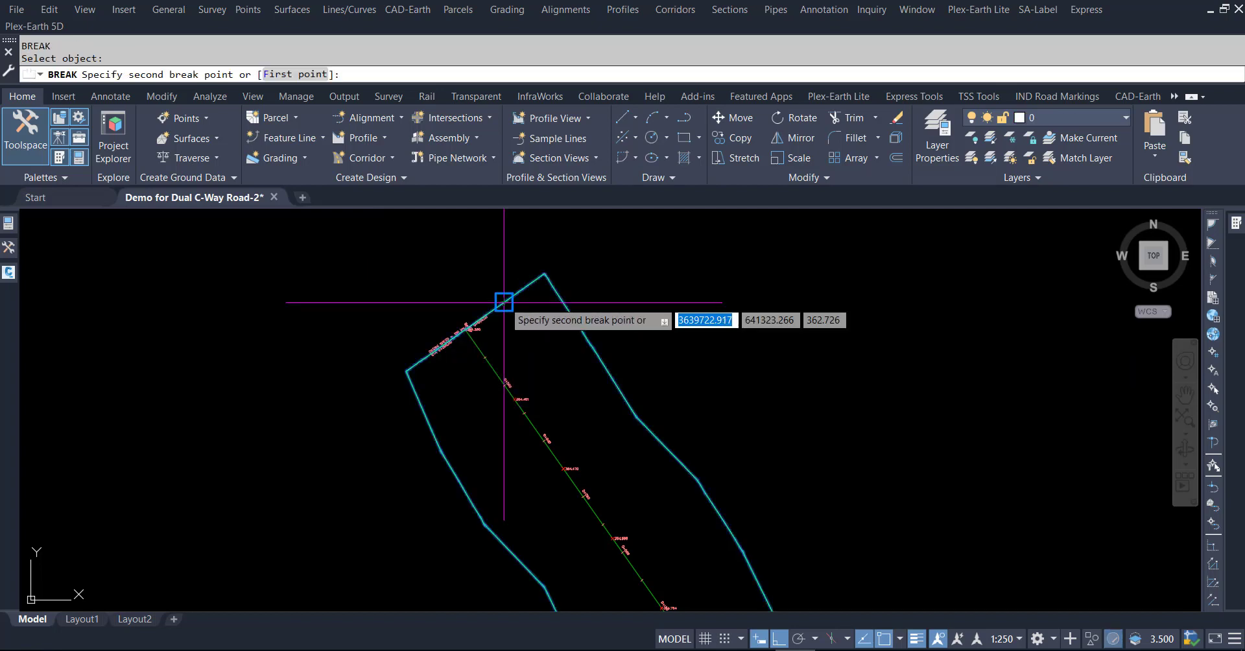
pyautogui.click(540, 271)
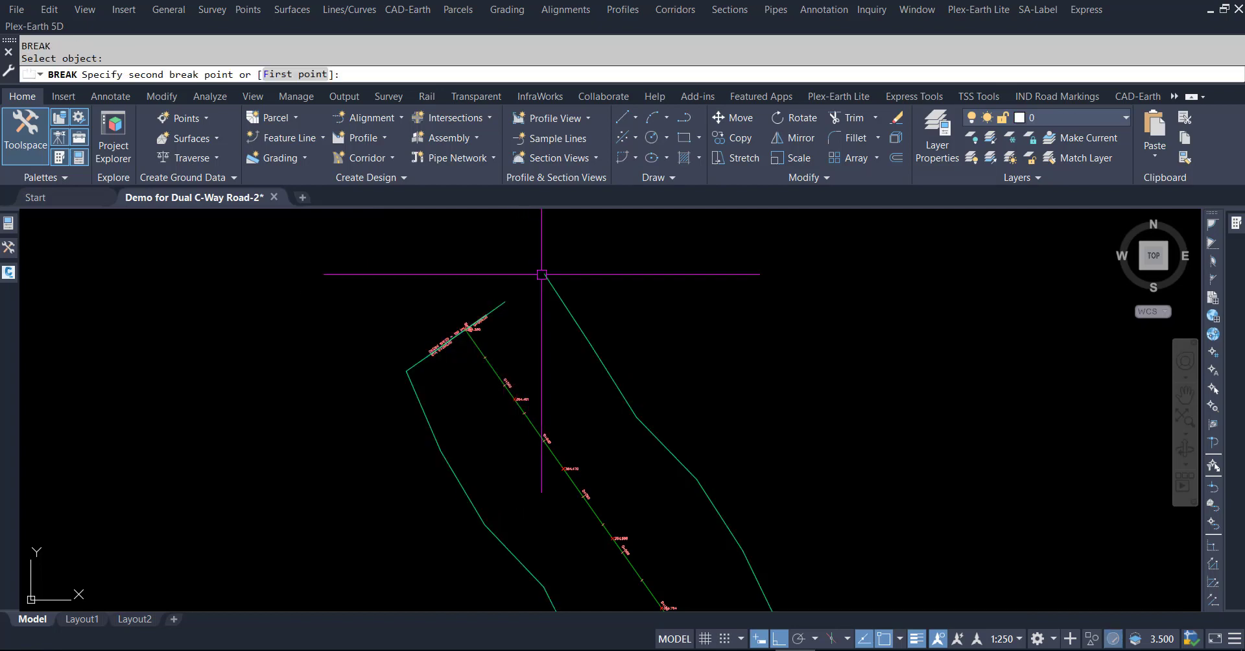
# - Erase the short leftover border segment at the alignment start
pyautogui.press('Return')
pyautogui.click(512, 297)
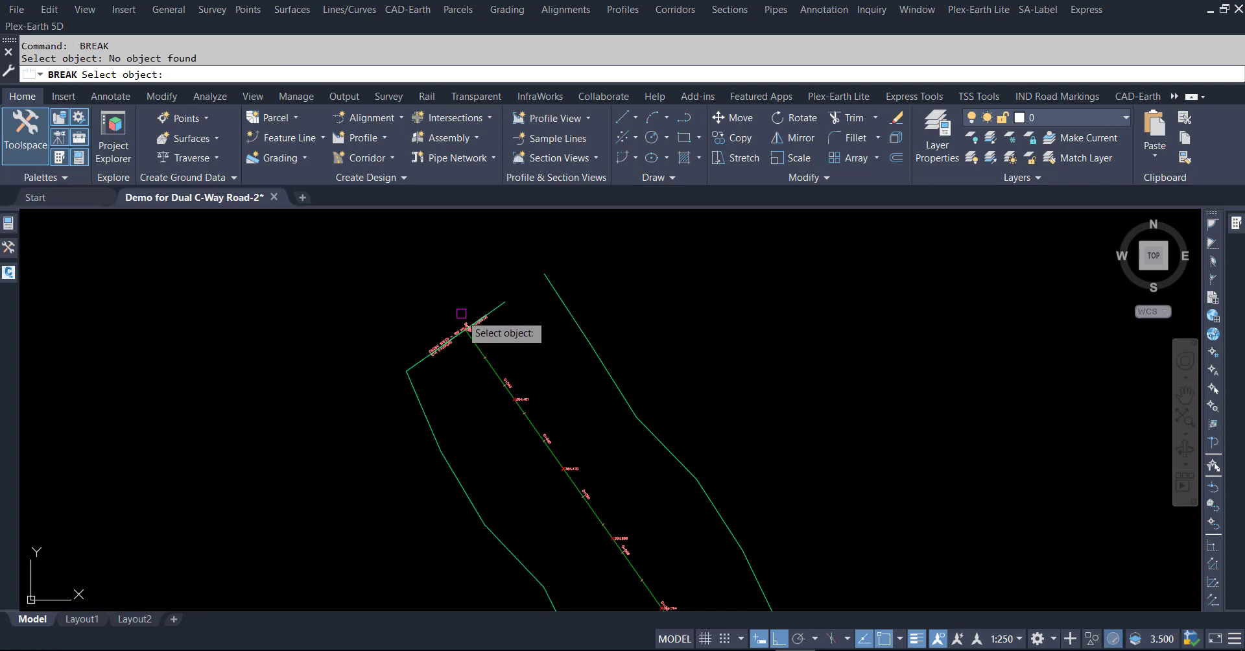
pyautogui.click(500, 306)
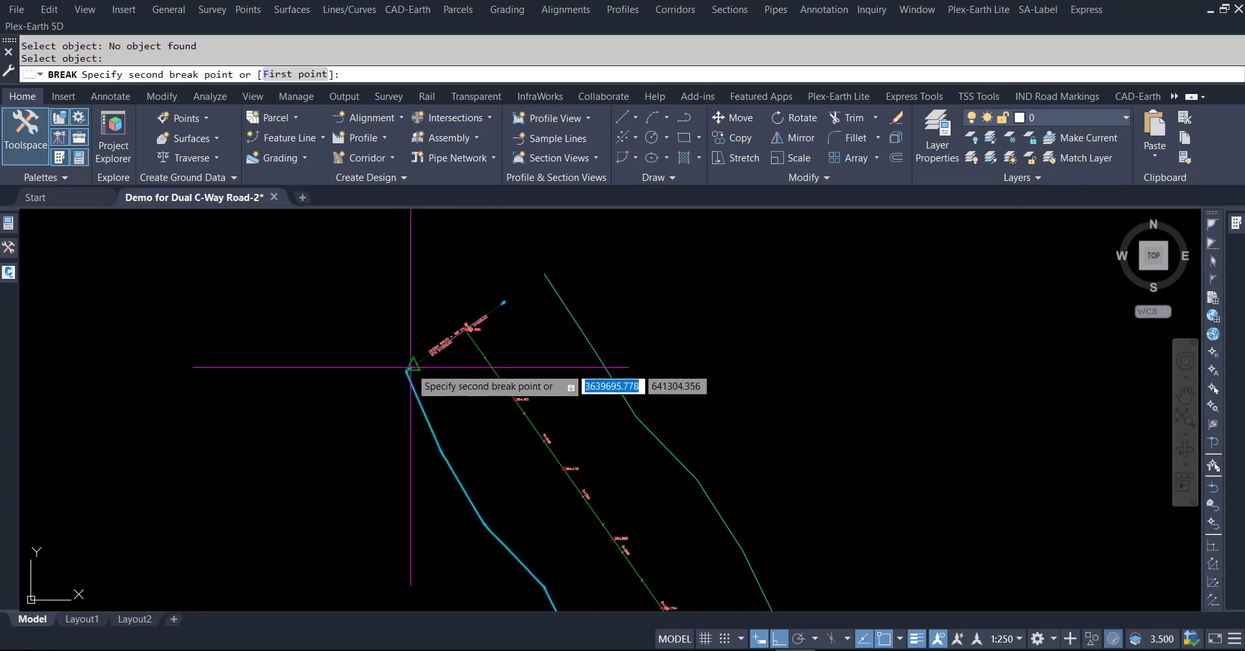
pyautogui.press('Escape')
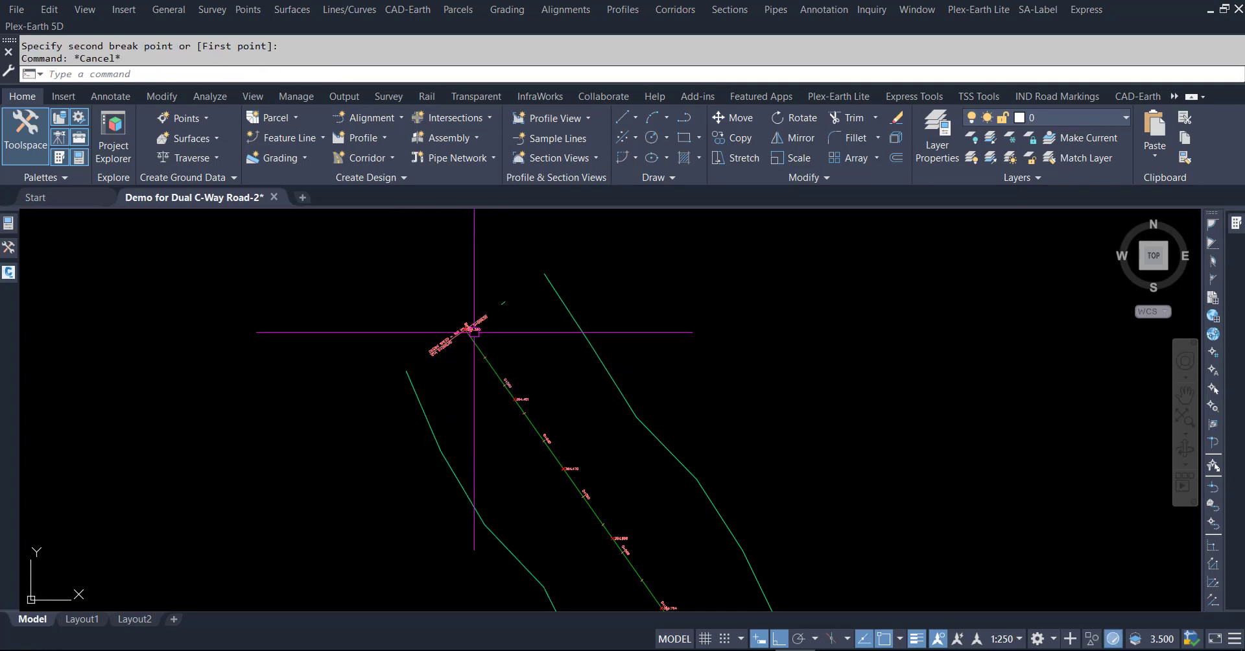
pyautogui.press('Escape')
pyautogui.click(511, 313)
pyautogui.click(495, 295)
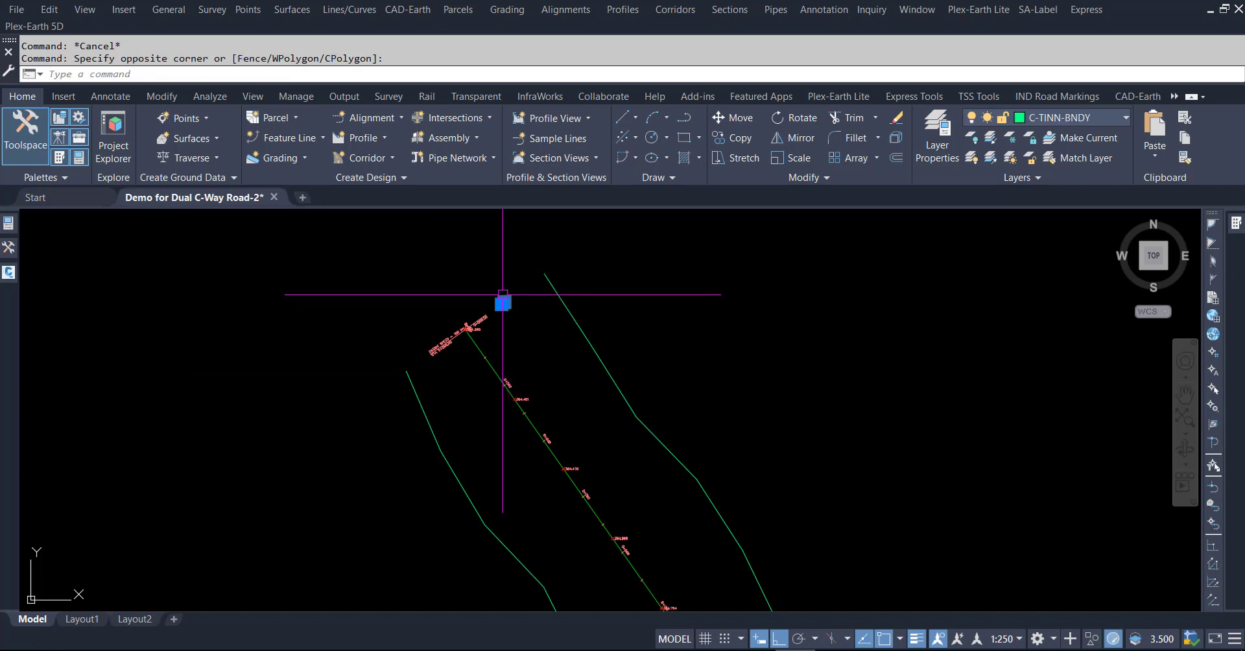
pyautogui.press('Delete')
pyautogui.scroll(-3, 479, 284)
pyautogui.scroll(-2, 617, 500)
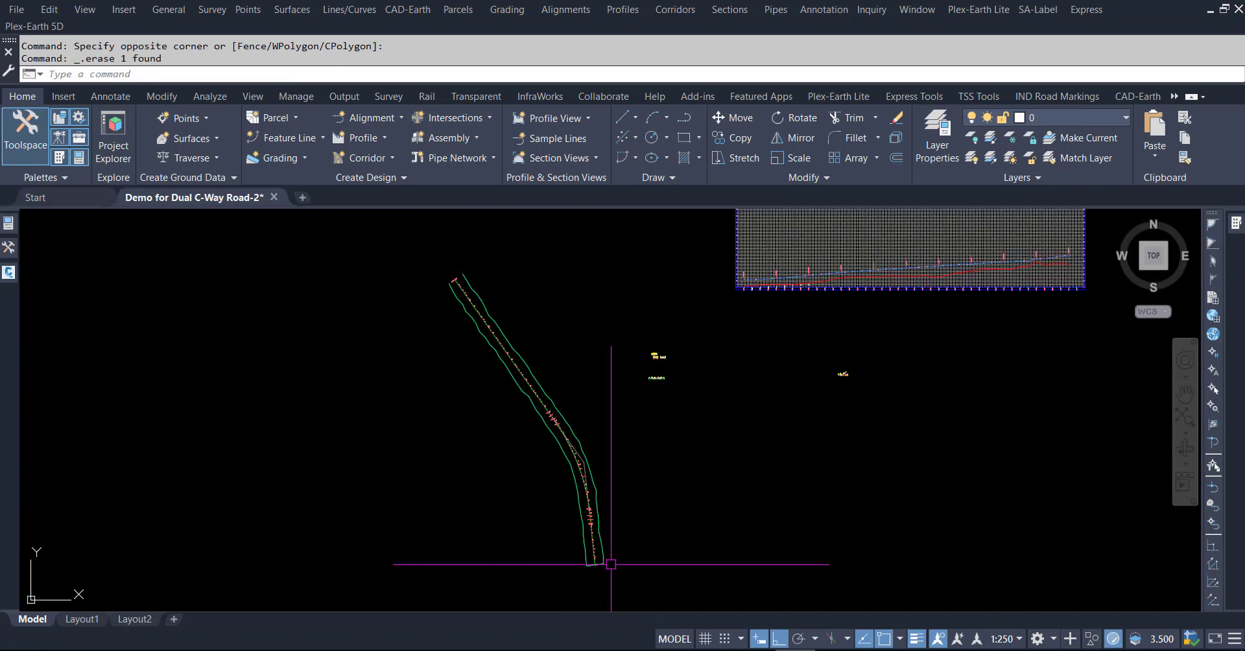
pyautogui.scroll(5, 585, 570)
# - Break the bottom border edge at its right and left corners
pyautogui.scroll(3, 585, 570)
pyautogui.scroll(3, 630, 573)
pyautogui.press('Escape')
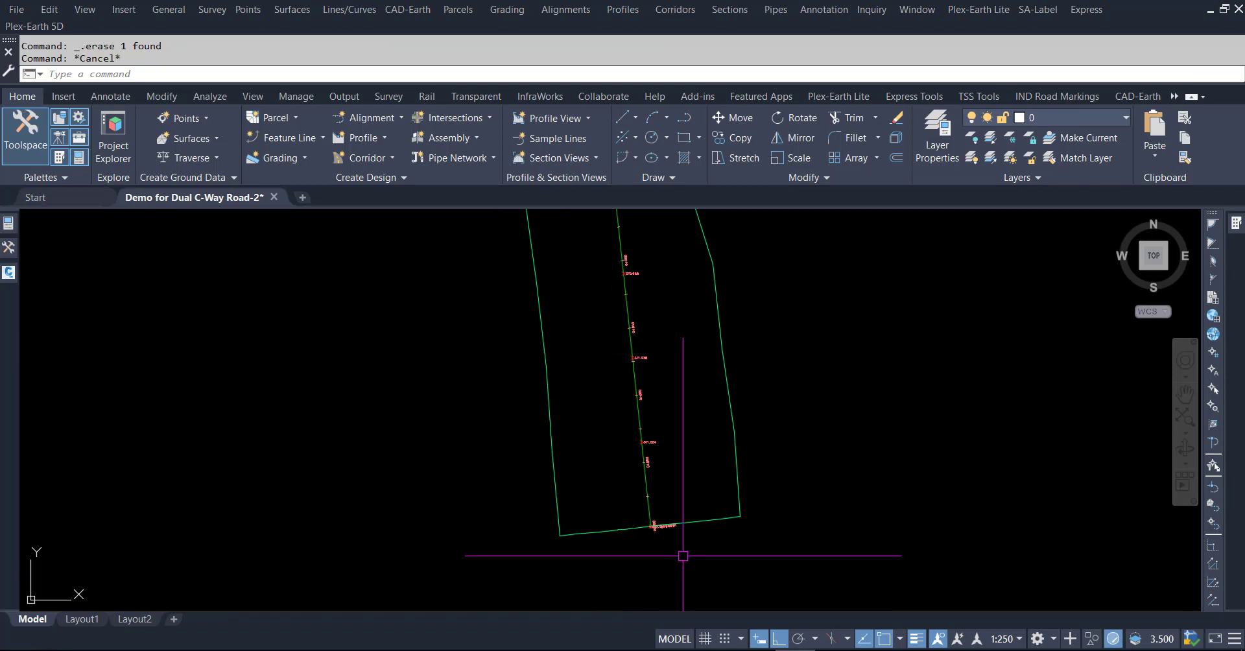
pyautogui.write('Br')
pyautogui.press('Return')
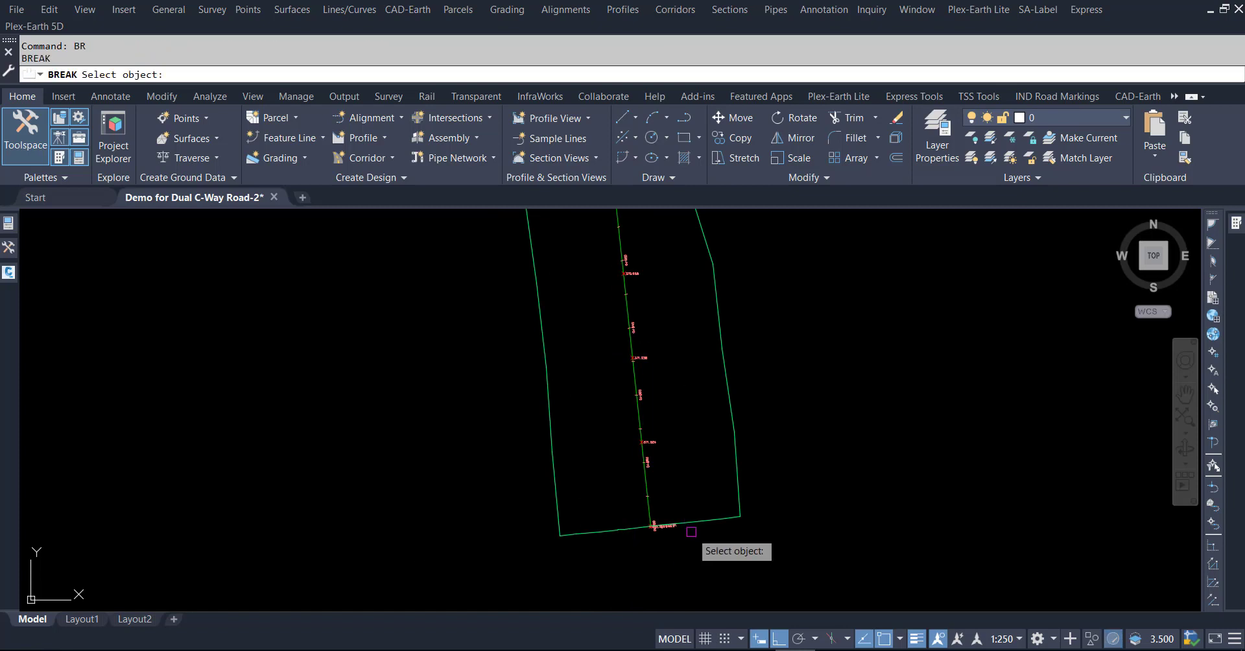
pyautogui.click(693, 525)
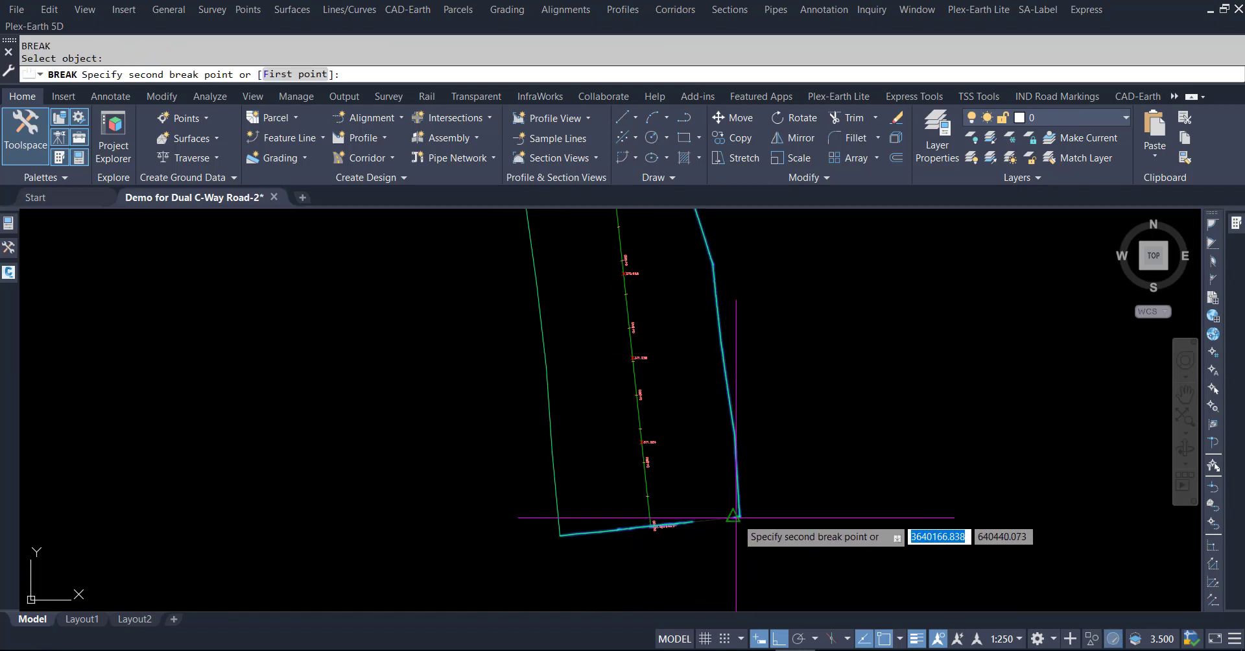
pyautogui.click(740, 517)
pyautogui.press('Return')
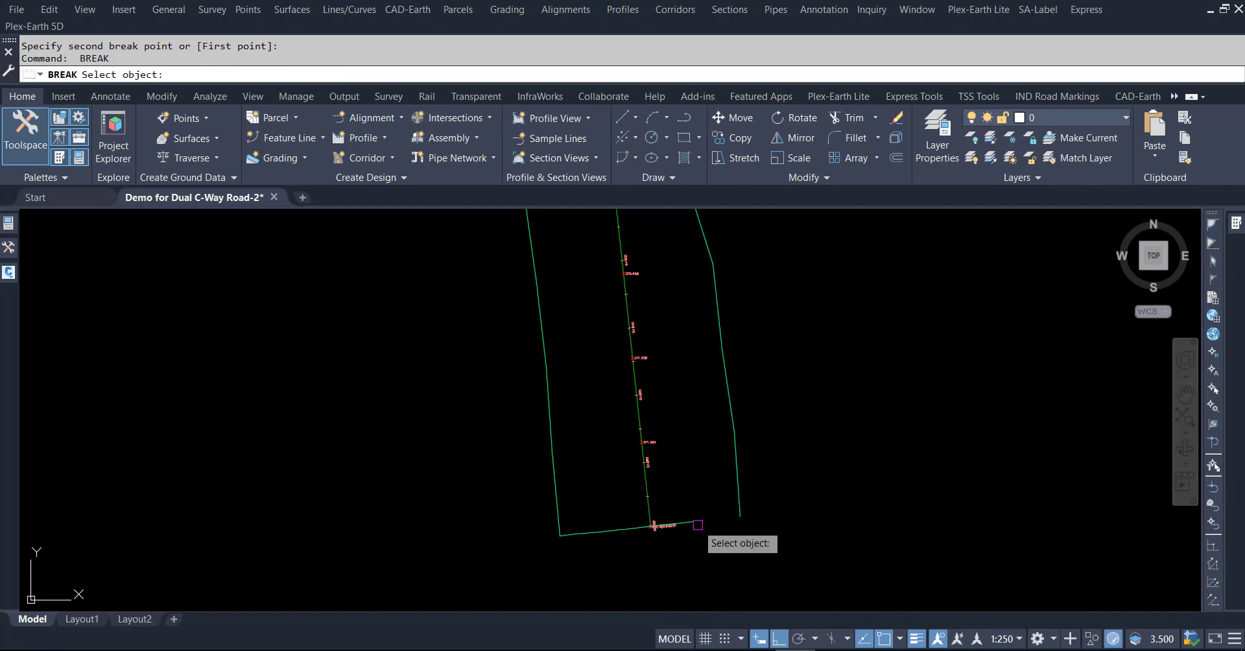
pyautogui.click(616, 530)
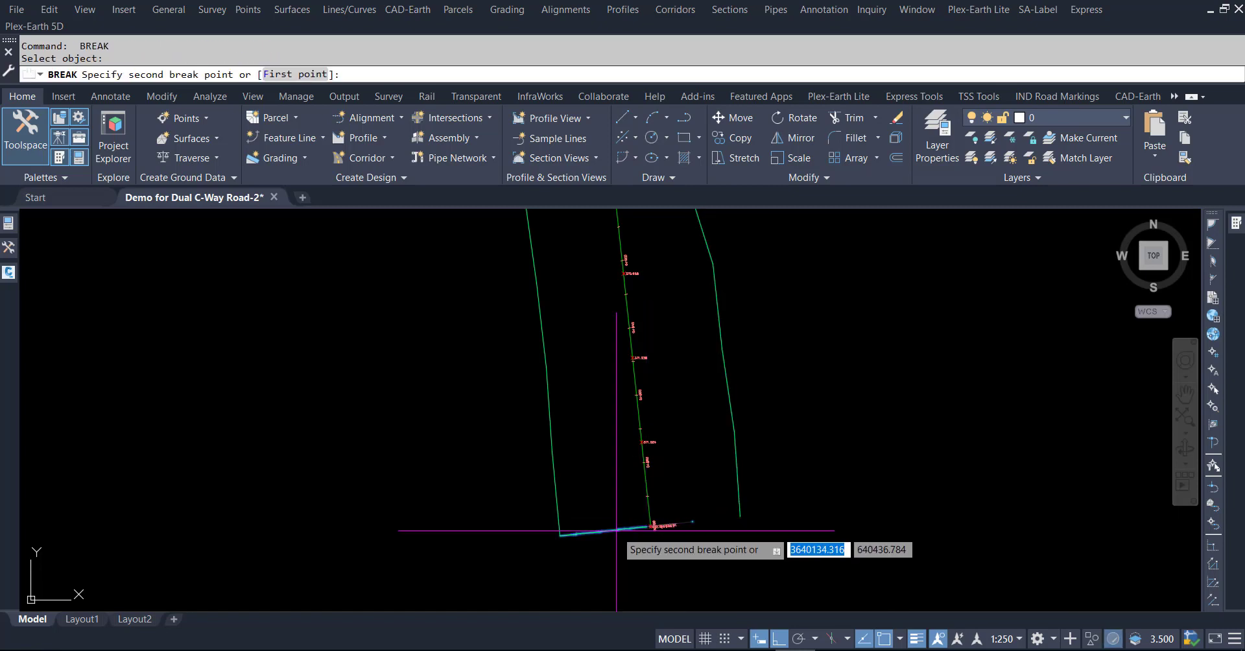
pyautogui.click(559, 534)
# - Erase the leftover bottom piece so the side lines are left open
pyautogui.press('Escape')
pyautogui.press('Escape')
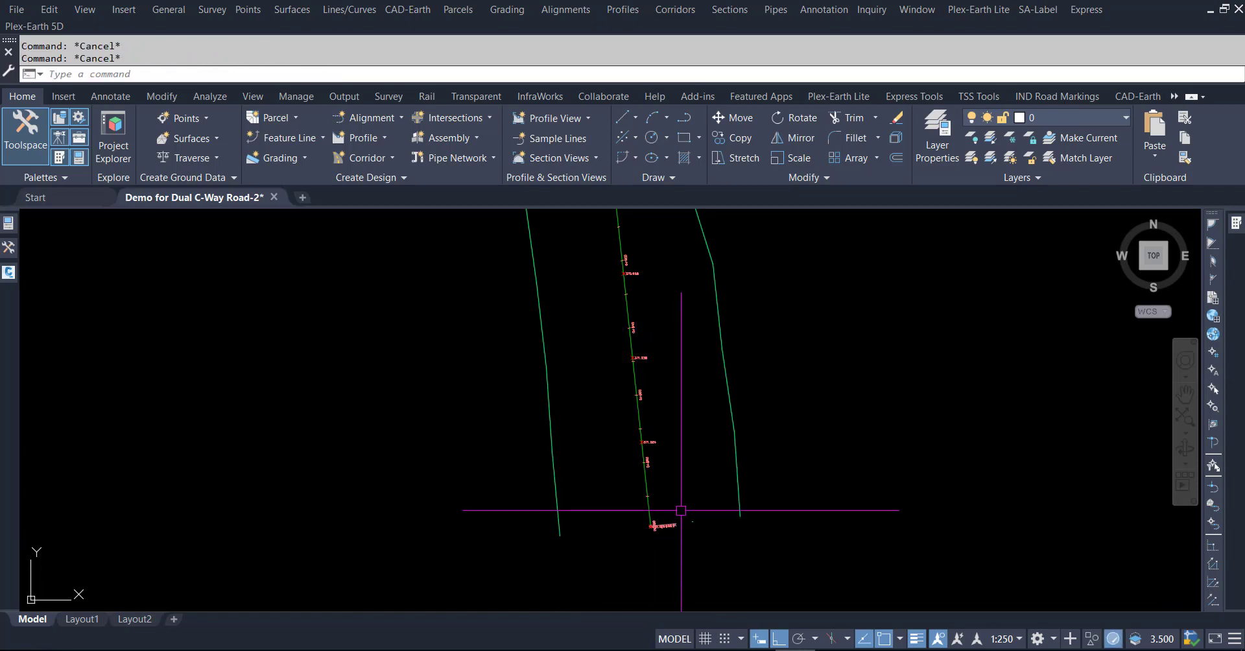
pyautogui.click(686, 516)
pyautogui.click(705, 538)
pyautogui.press('Delete')
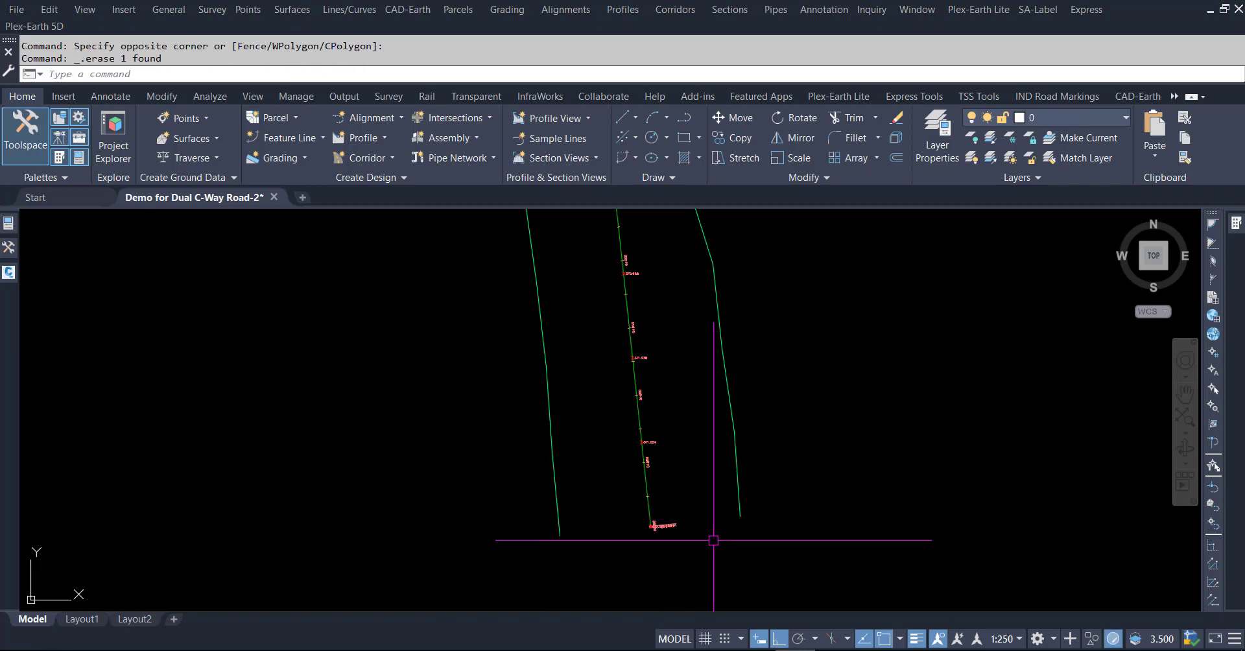
pyautogui.scroll(-2, 714, 537)
pyautogui.scroll(-2, 742, 546)
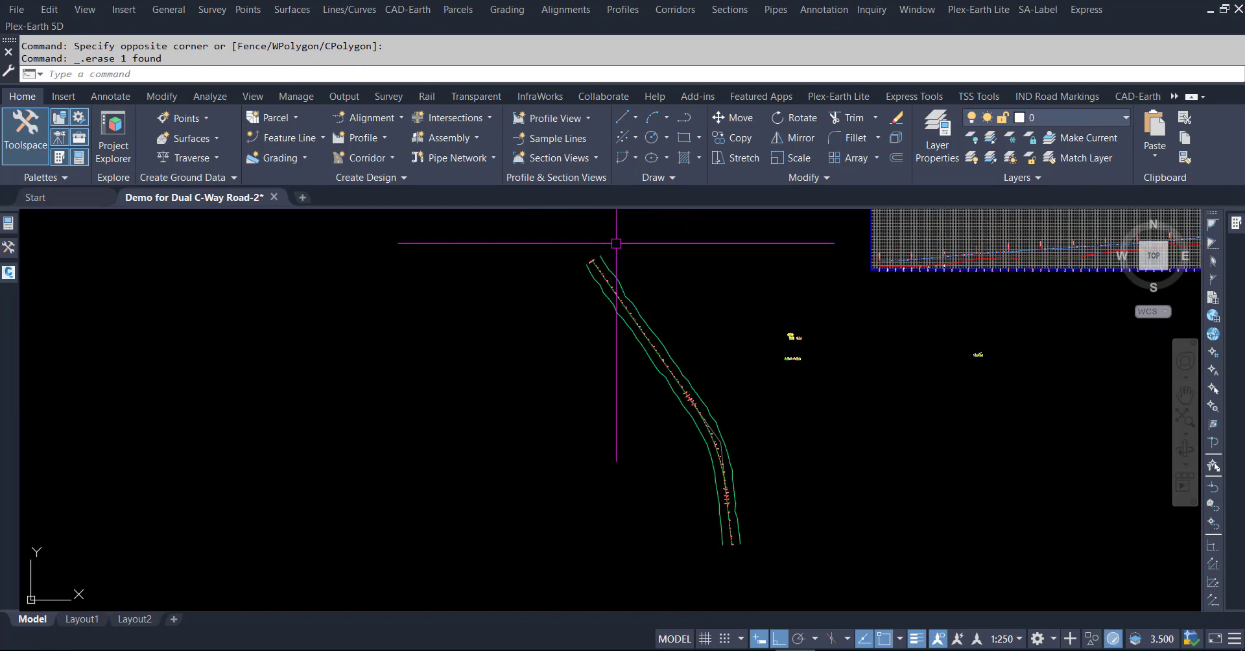
pyautogui.scroll(2, 617, 258)
pyautogui.scroll(2, 616, 256)
pyautogui.press('Escape')
pyautogui.press('Escape')
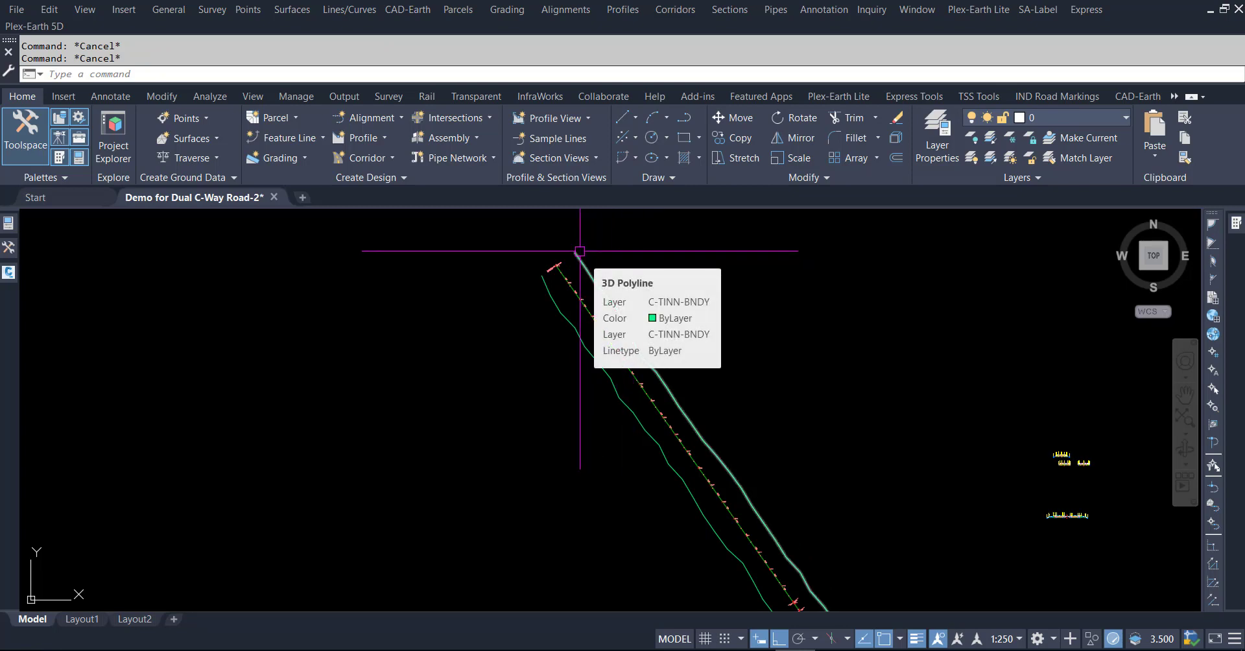
# - Convert the left and right green edge lines from 3D to 2D polylines
pyautogui.click(579, 254)
pyautogui.click(553, 290)
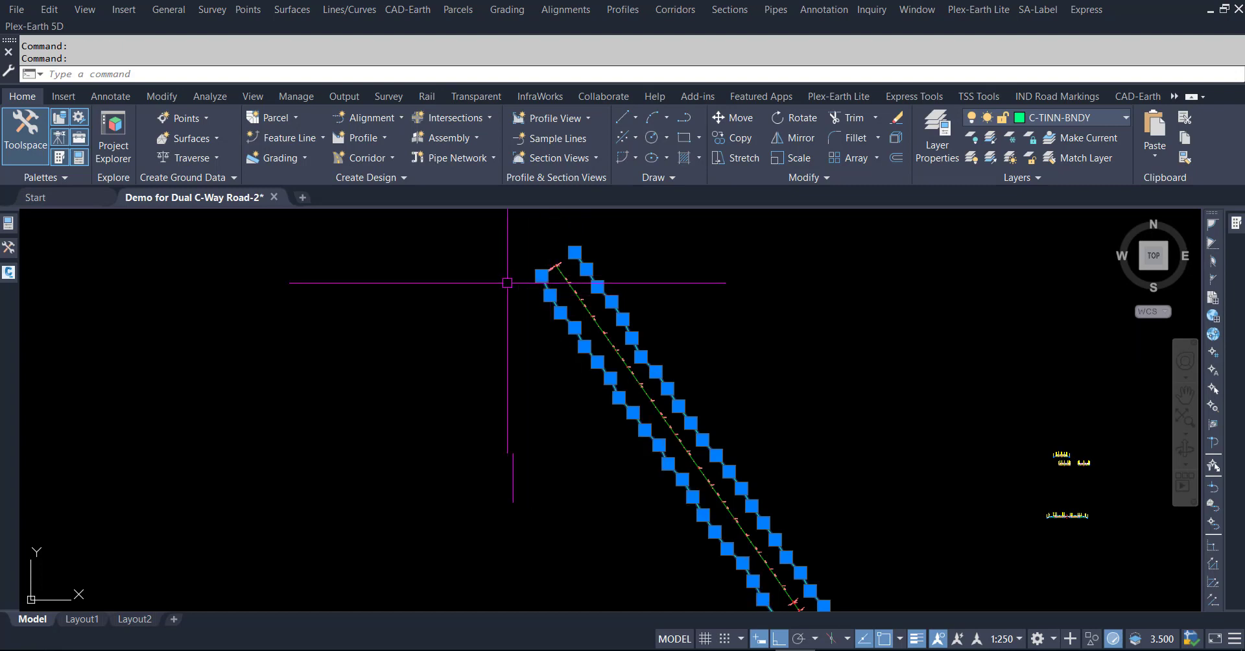
pyautogui.click(172, 96)
pyautogui.click(213, 179)
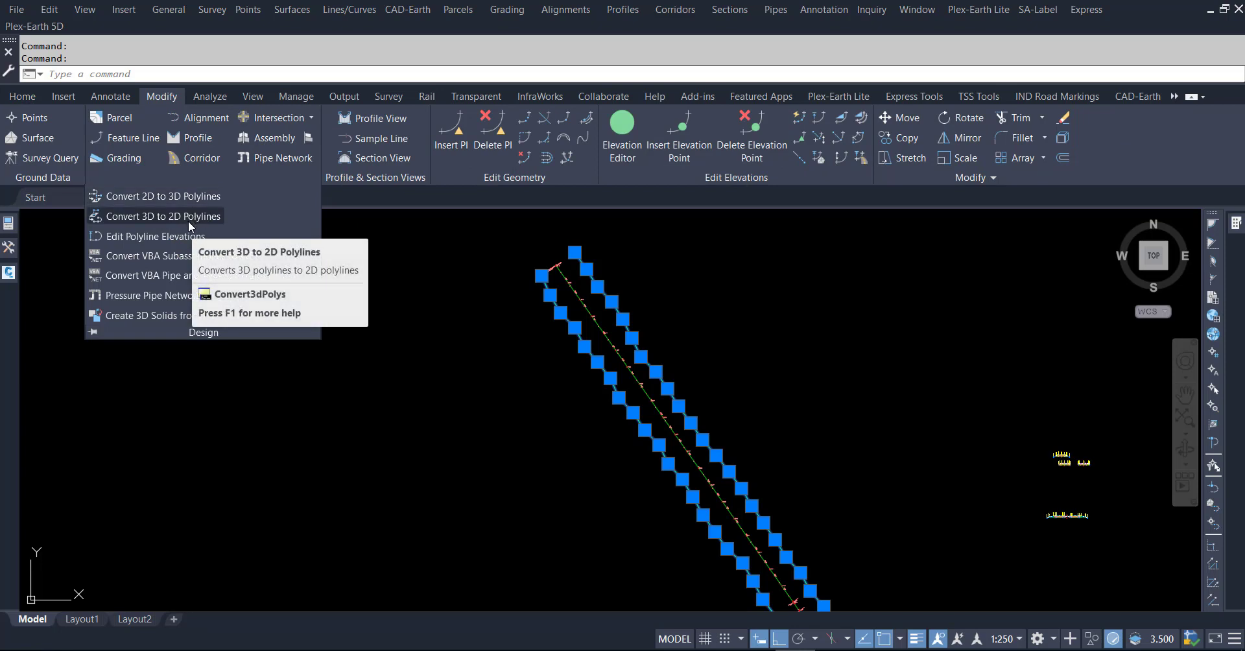
pyautogui.click(190, 218)
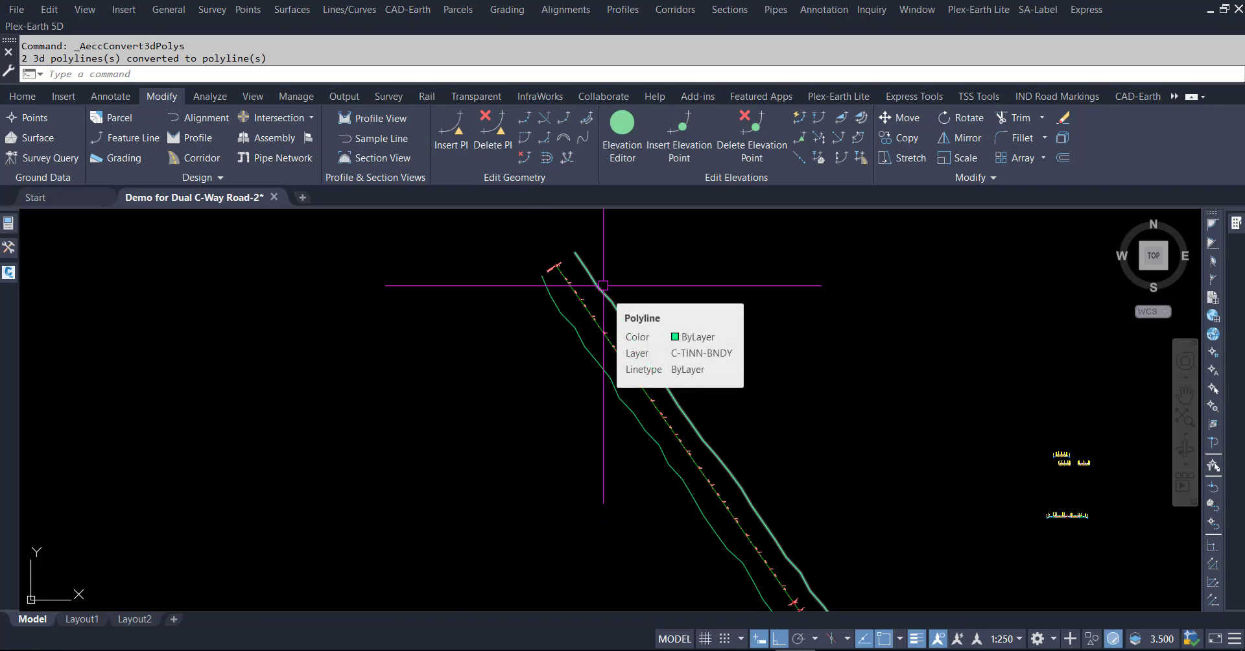
pyautogui.press('Escape')
pyautogui.press('Escape')
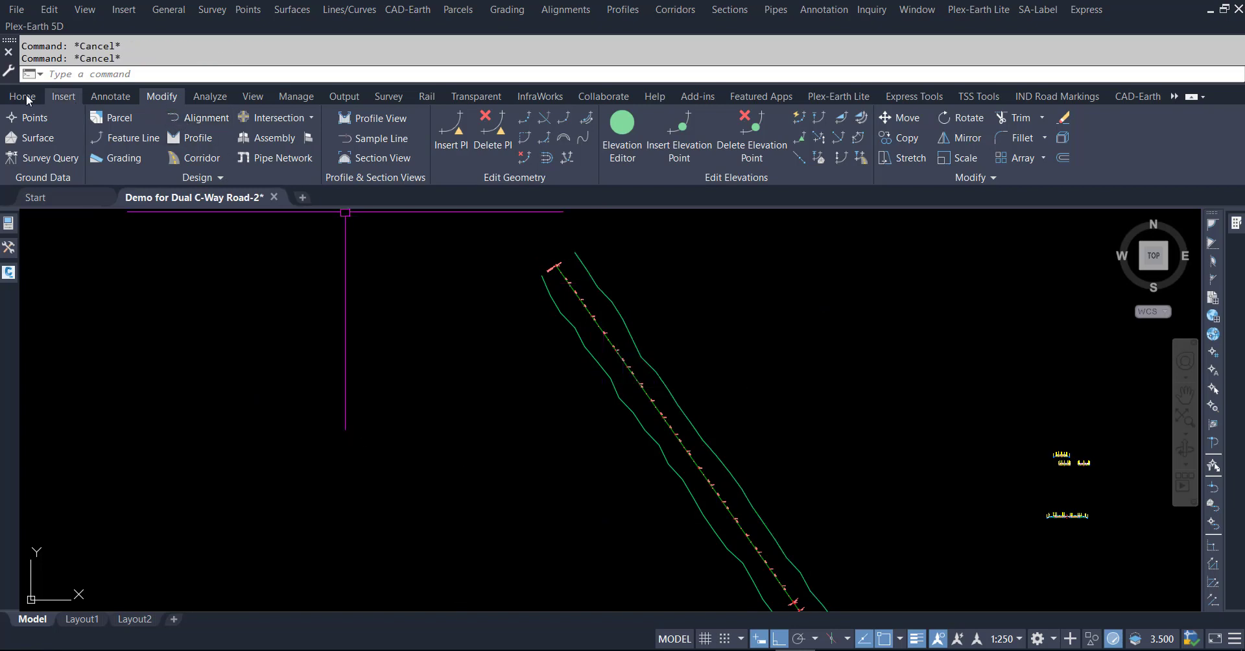
# - Create Alignment - LEFT from the left edge polyline with Add curves between tangents off
pyautogui.click(22, 96)
pyautogui.click(399, 122)
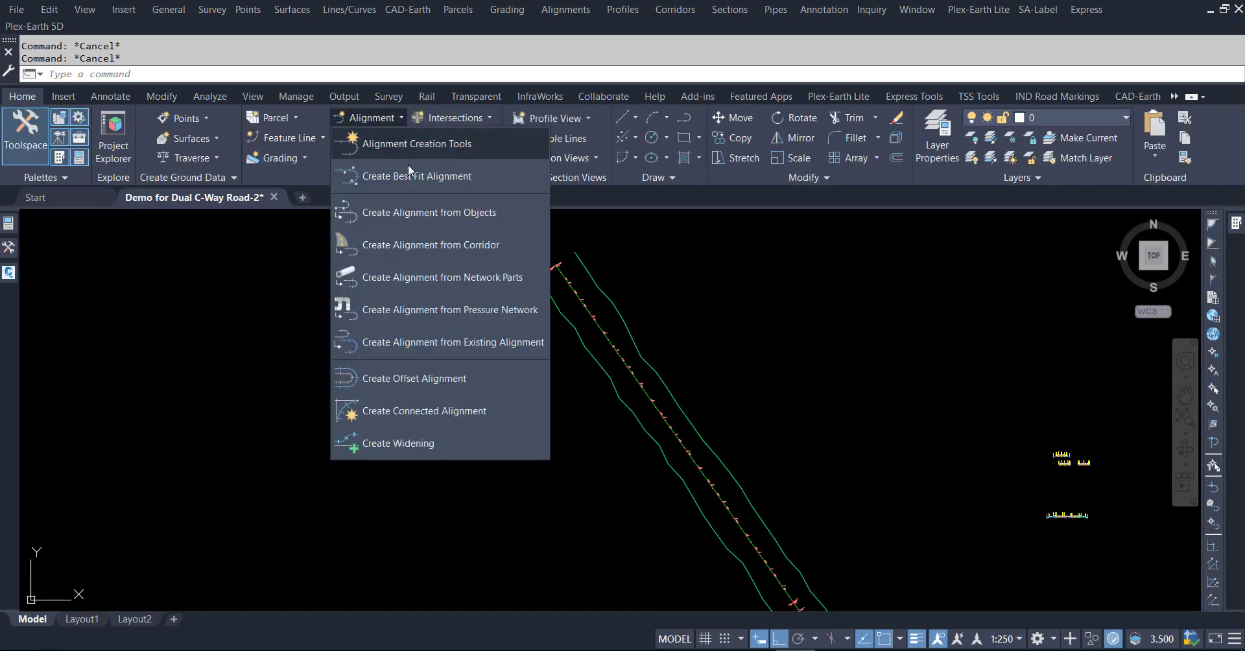
pyautogui.click(417, 213)
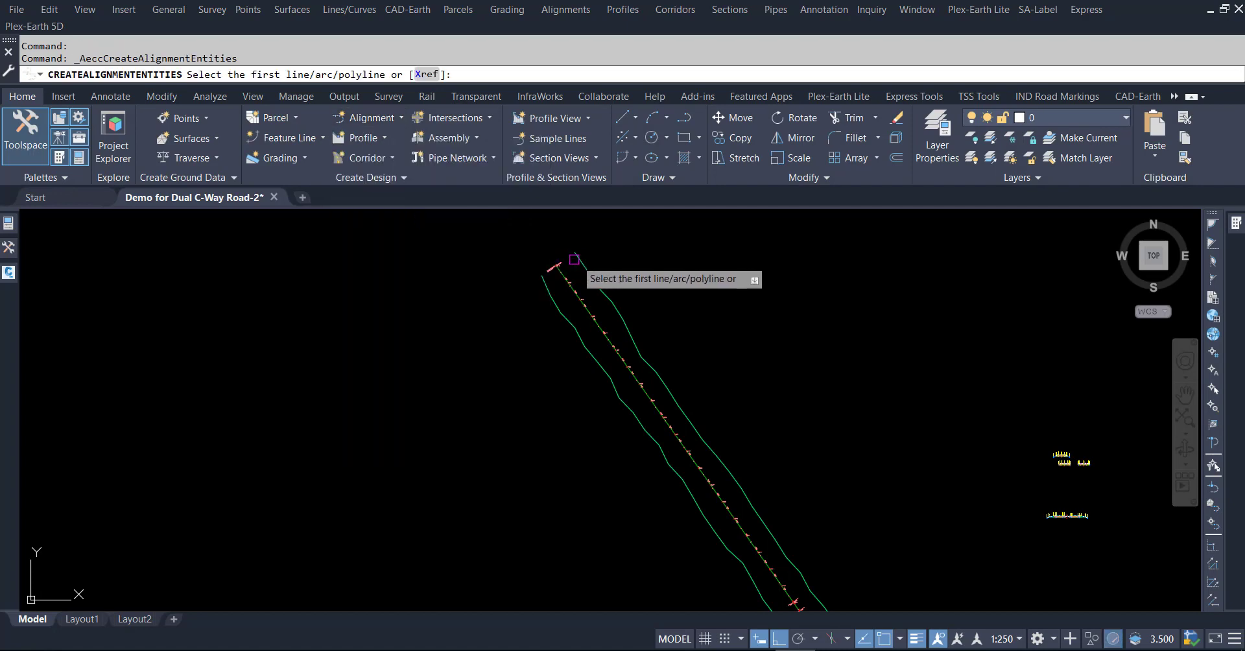
pyautogui.press('Return')
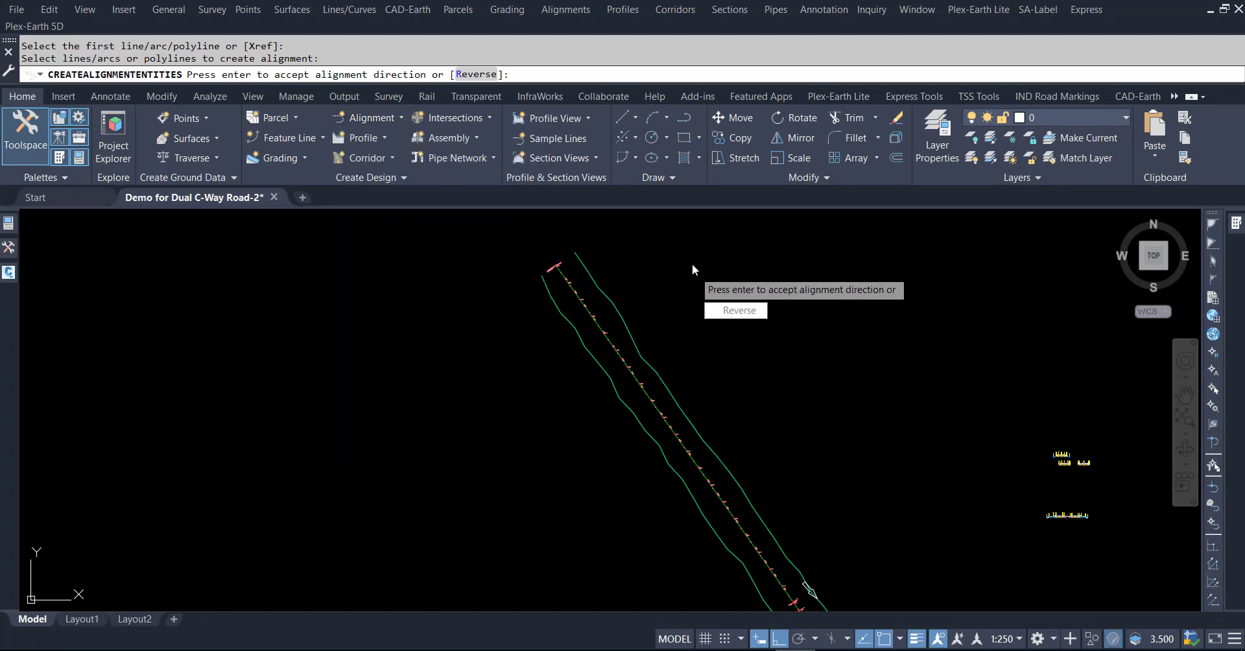
pyautogui.press('Return')
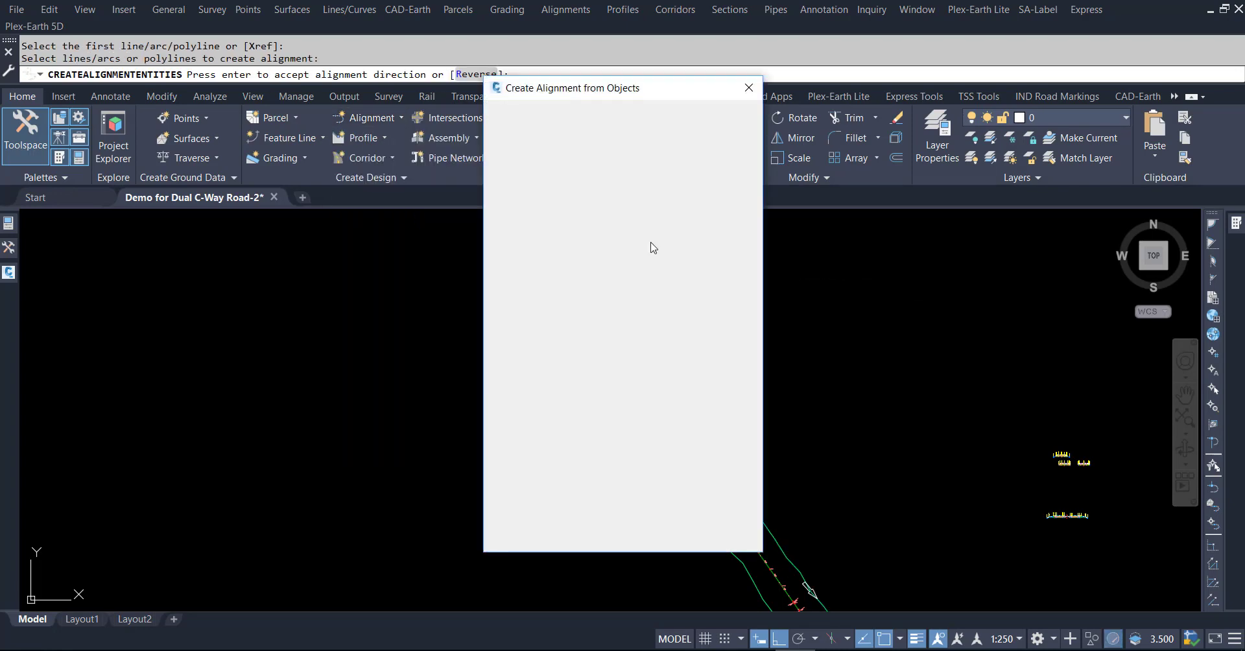
pyautogui.moveTo(543, 128); pyautogui.dragTo(710, 153)
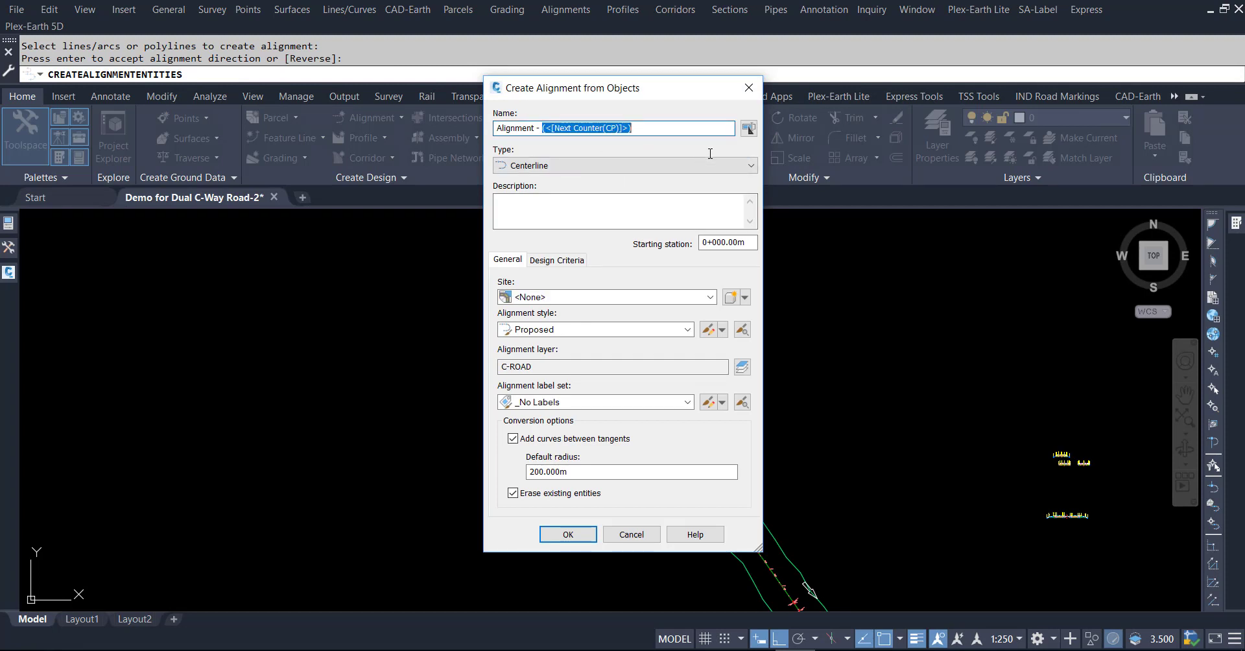
pyautogui.write('LEFT')
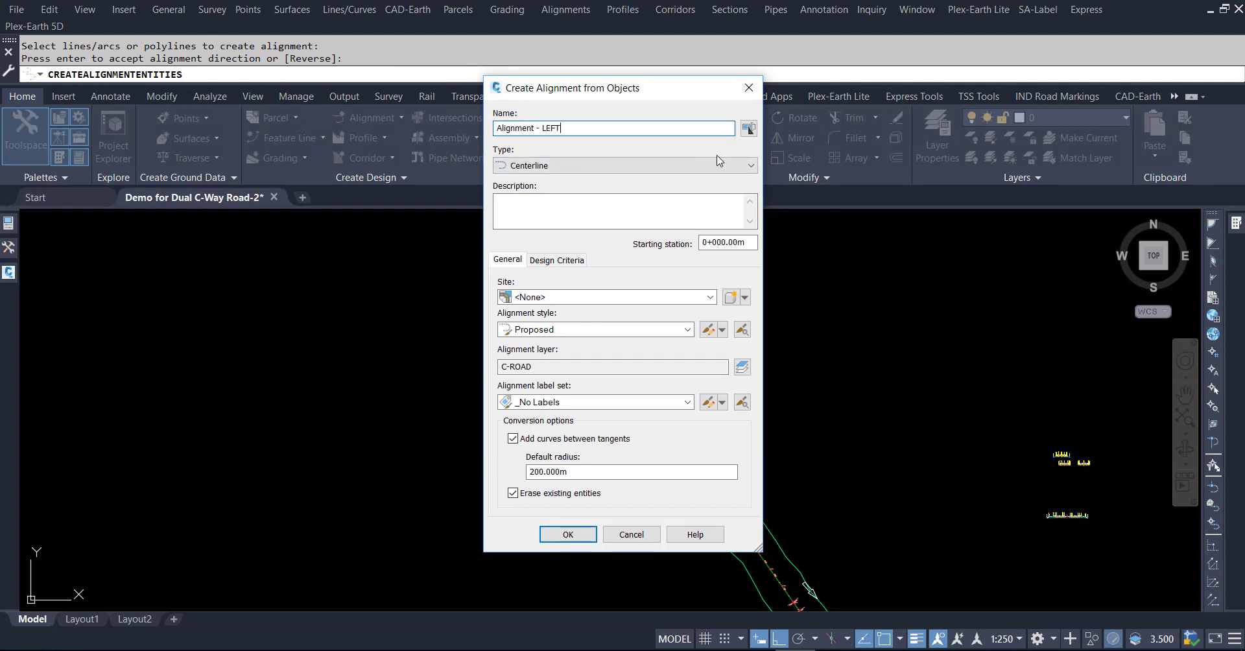
pyautogui.click(564, 439)
pyautogui.click(568, 535)
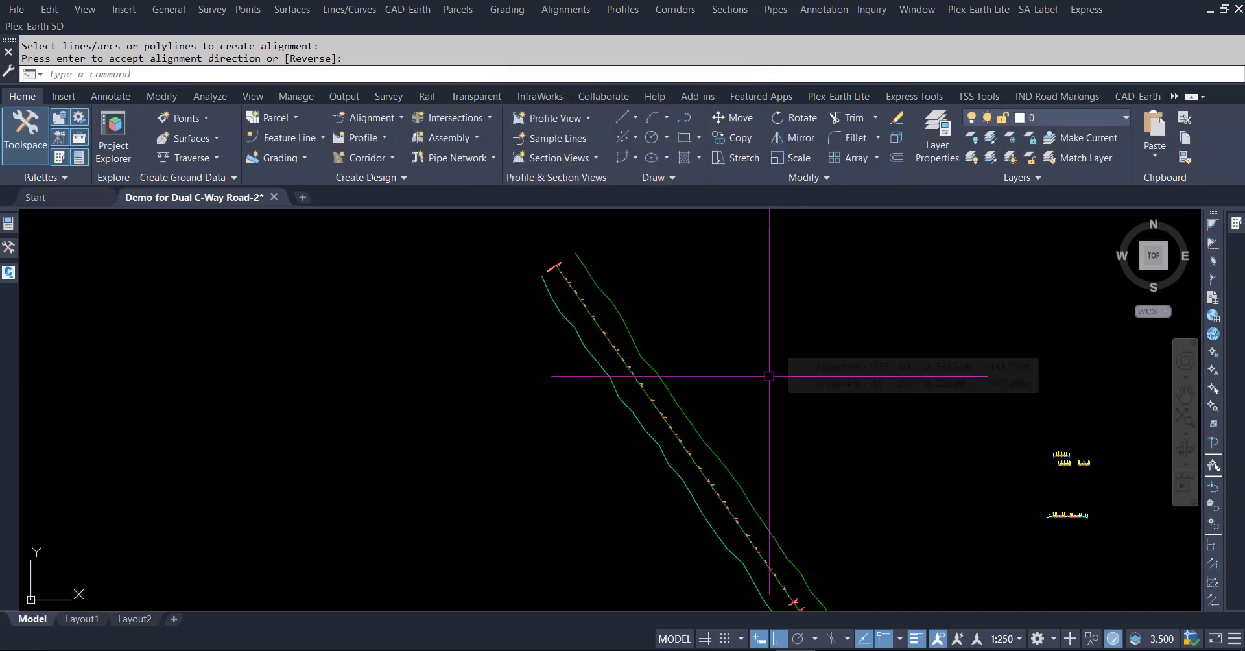
pyautogui.press('Escape')
# - Create Alignment - RIGHT from the right edge polyline with Add curves between tangents off
pyautogui.click(579, 338)
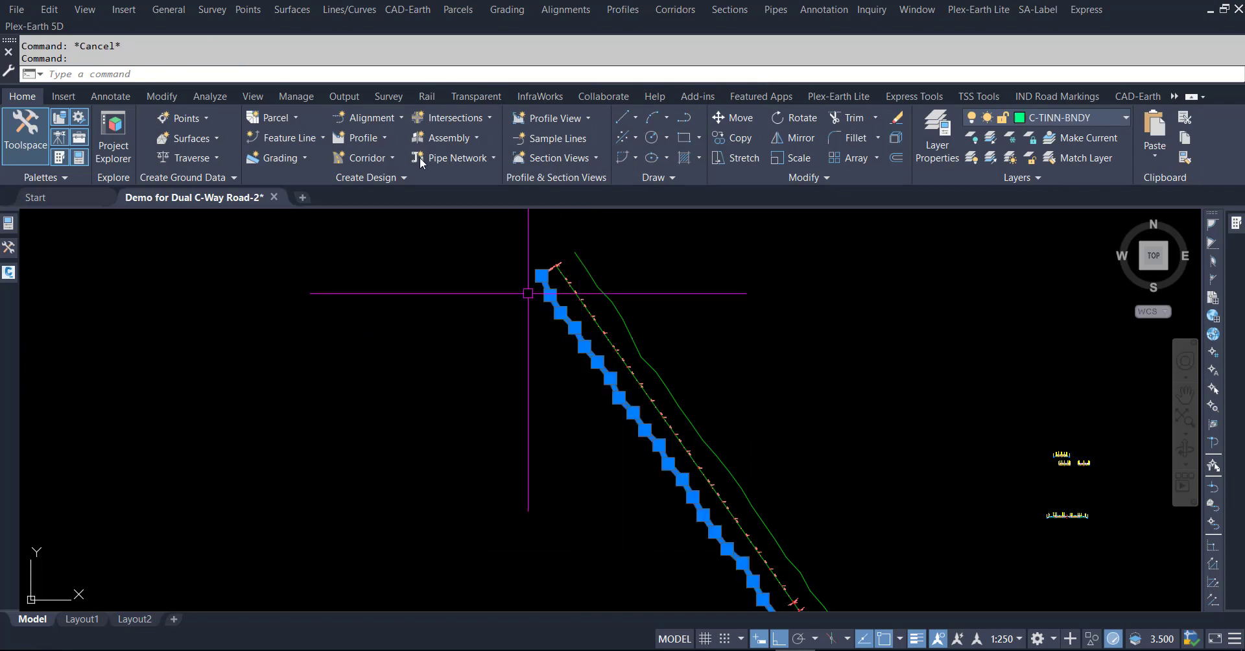
pyautogui.click(398, 121)
pyautogui.click(404, 211)
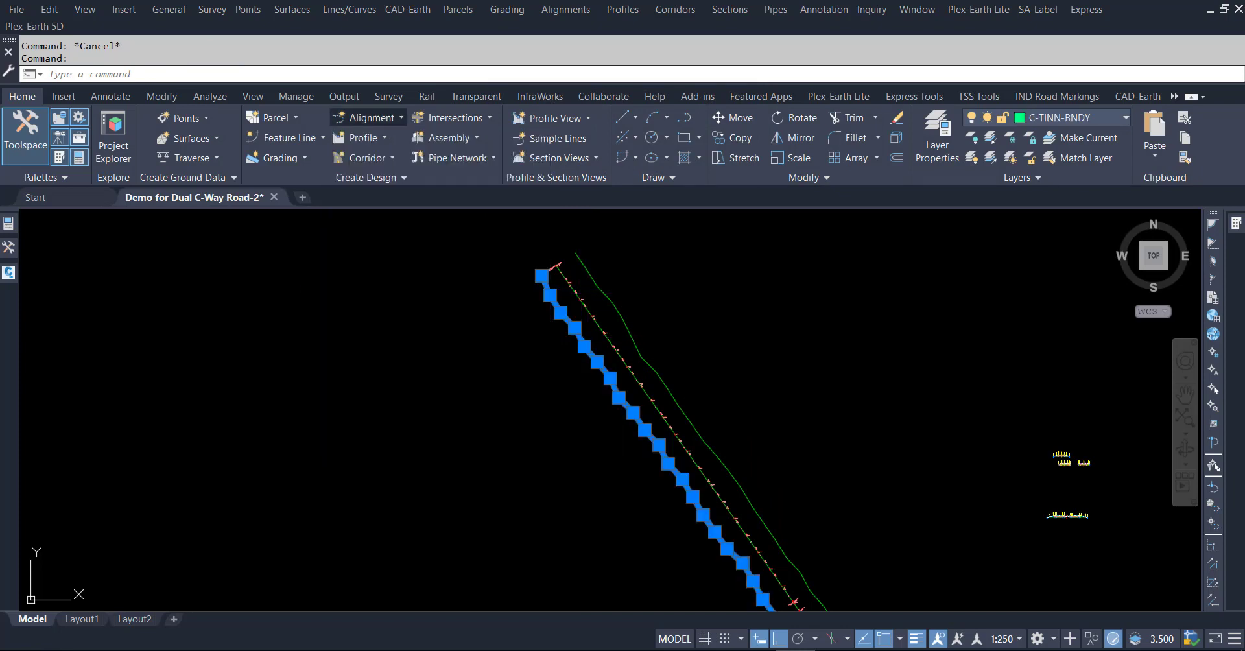
pyautogui.click(568, 320)
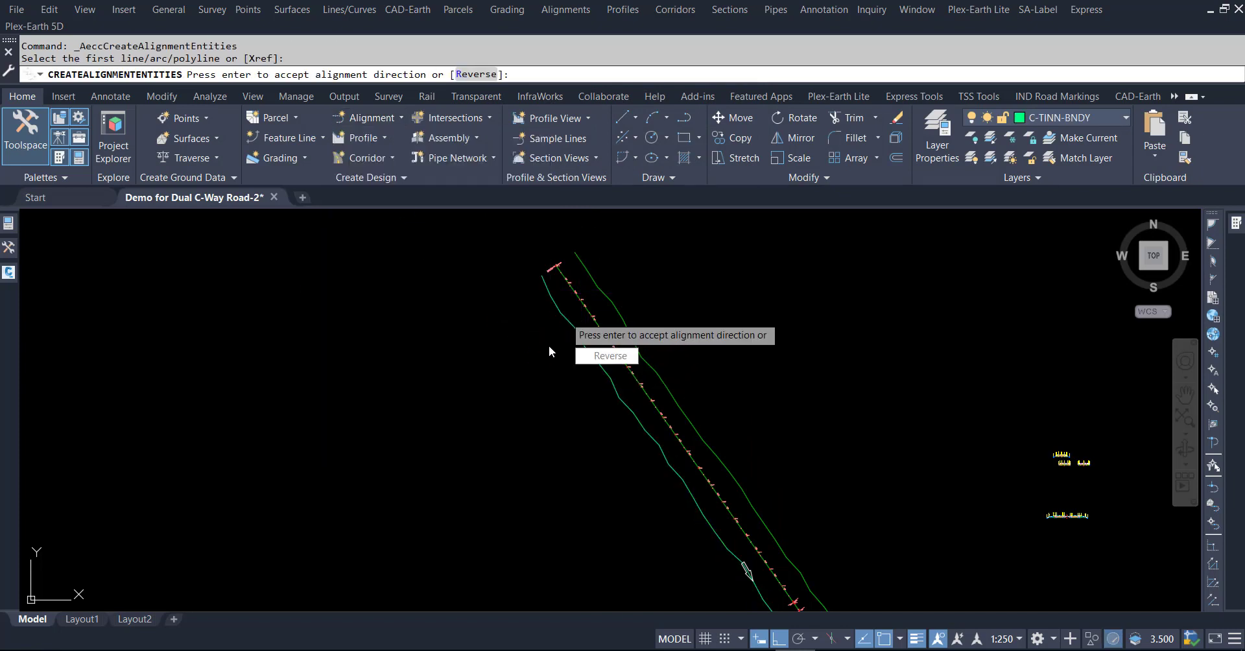
pyautogui.press('Return')
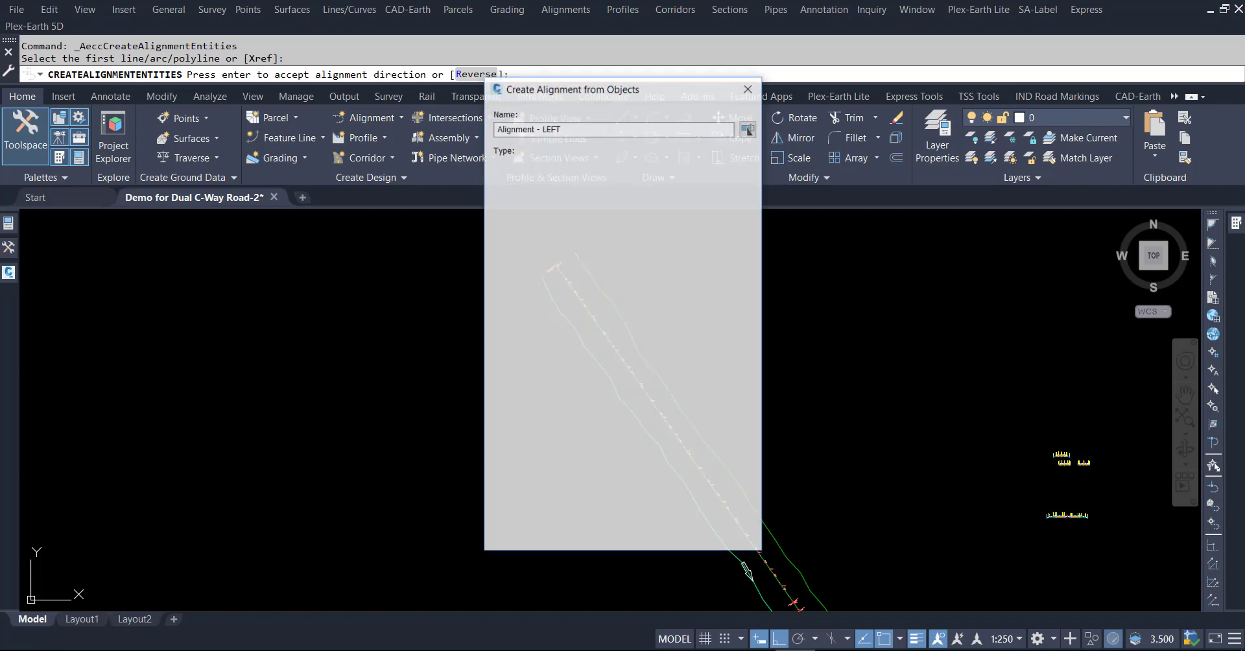
pyautogui.doubleClick(615, 129)
pyautogui.write('RIGH')
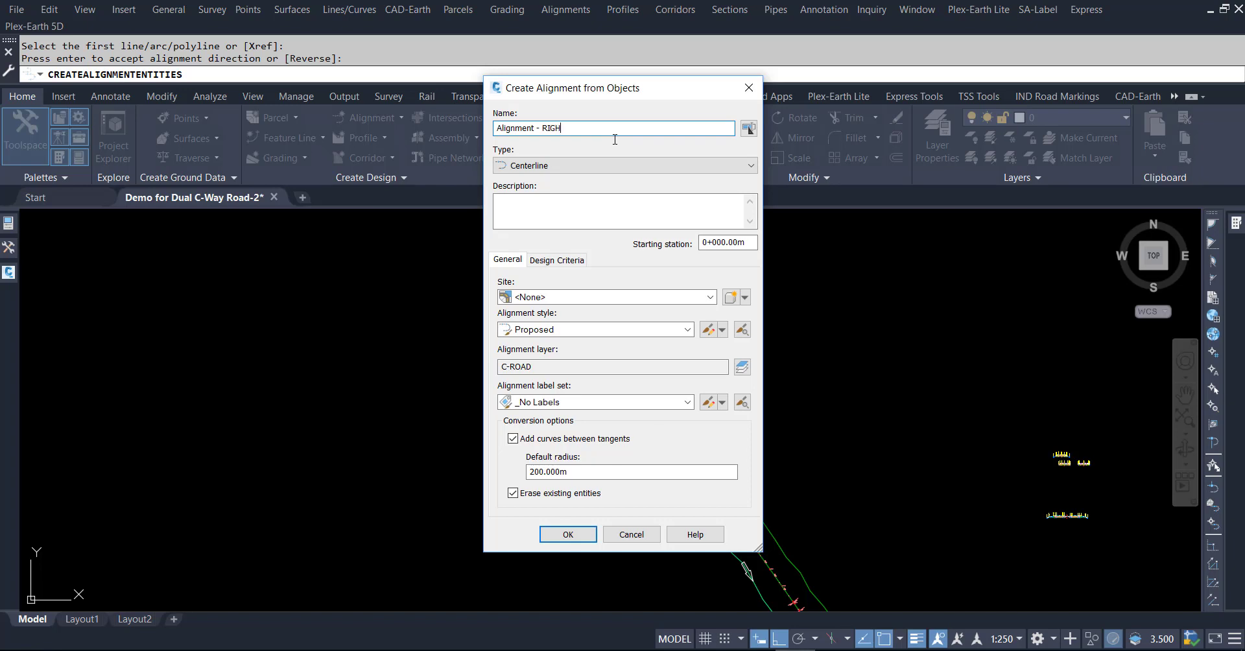
pyautogui.write('T')
pyautogui.click(561, 439)
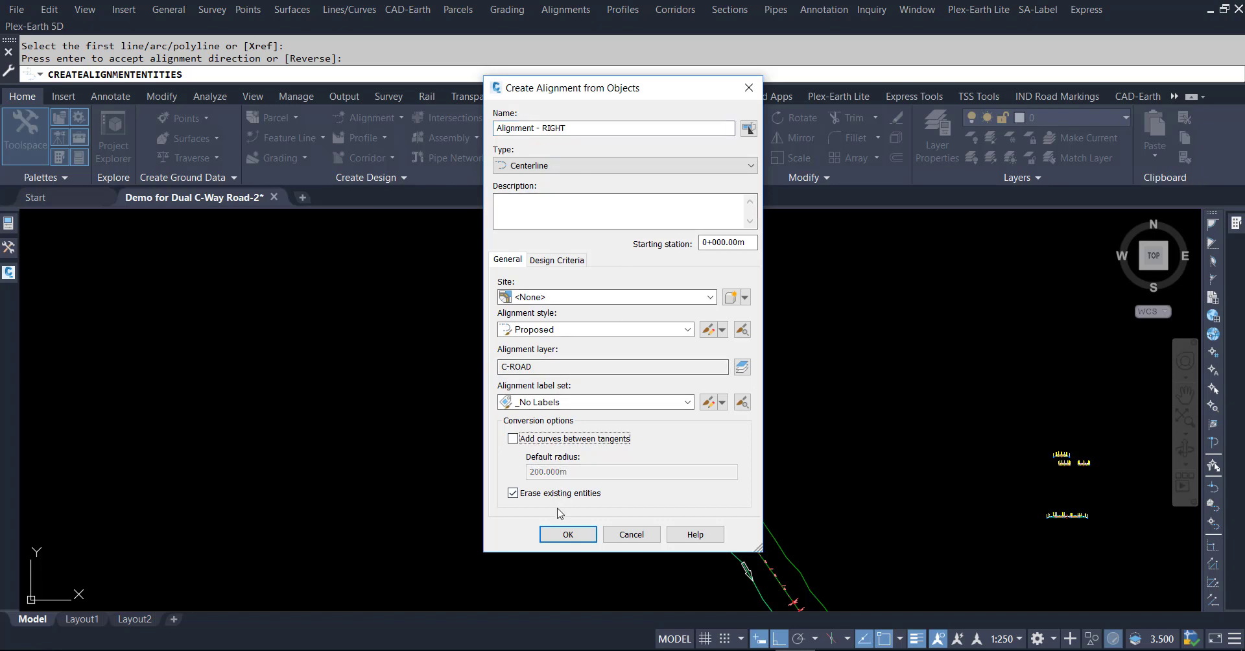
pyautogui.click(568, 534)
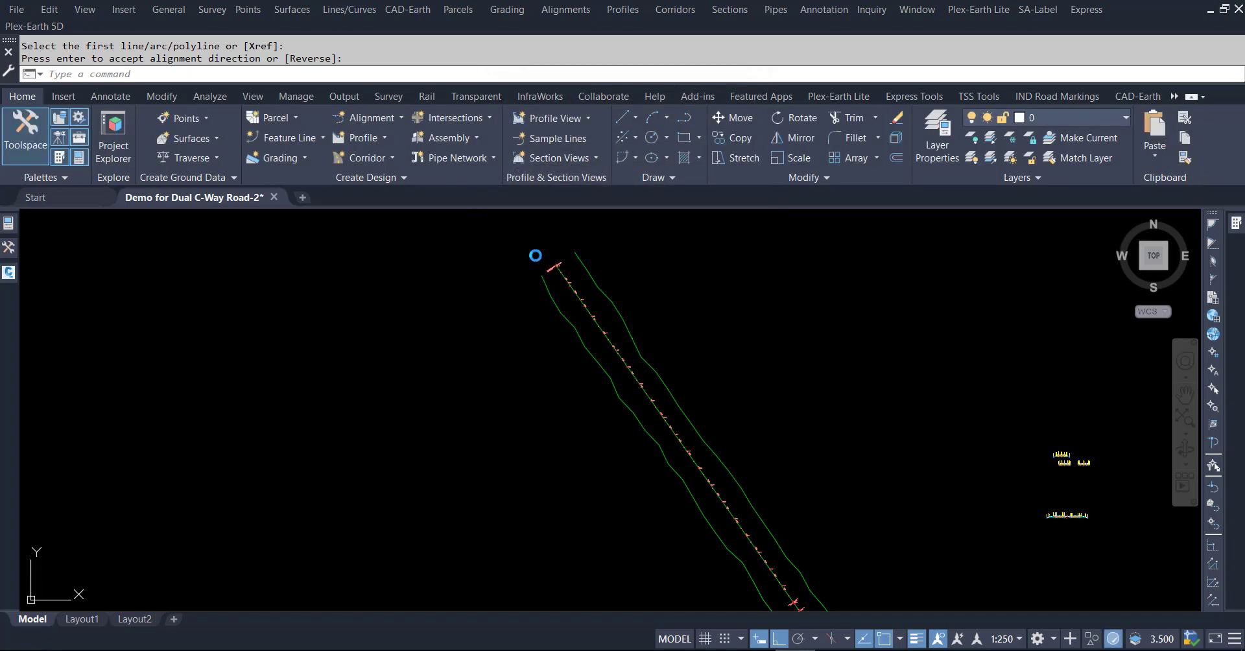
pyautogui.press('Escape')
pyautogui.press('Escape')
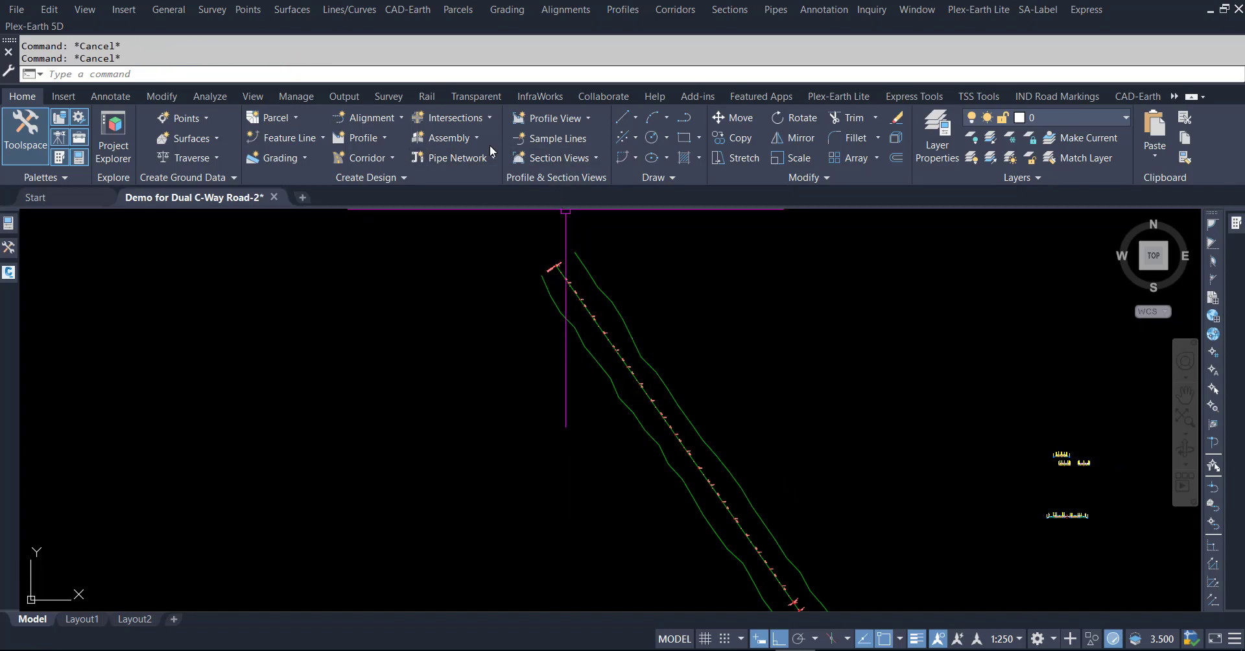
# - Start Sample Lines on baseline Alignment - (1) using the By range of stations method
pyautogui.click(539, 140)
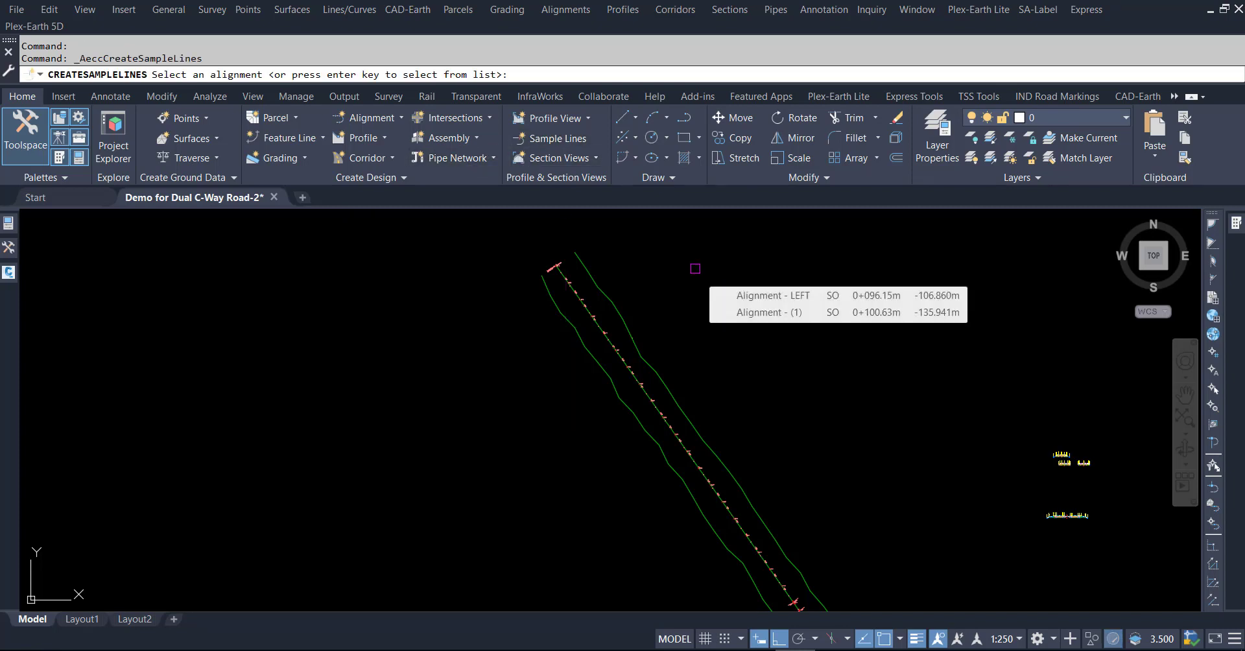
pyautogui.press('Return')
pyautogui.moveTo(711, 314); pyautogui.dragTo(760, 149)
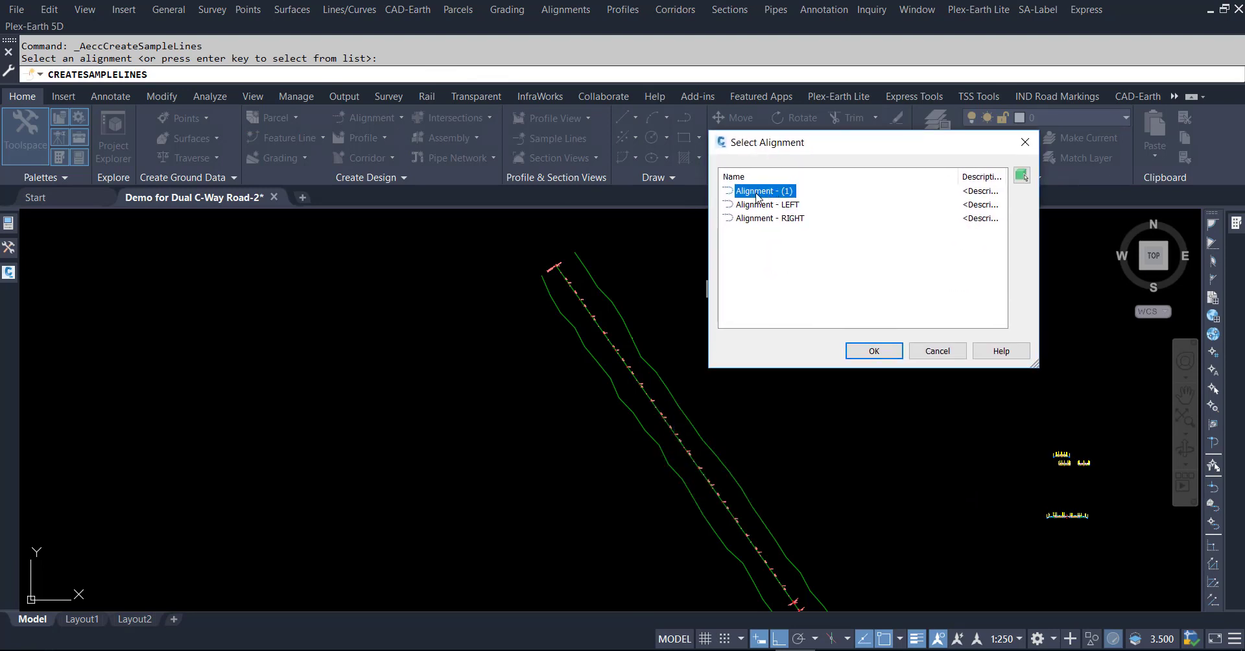
pyautogui.click(860, 352)
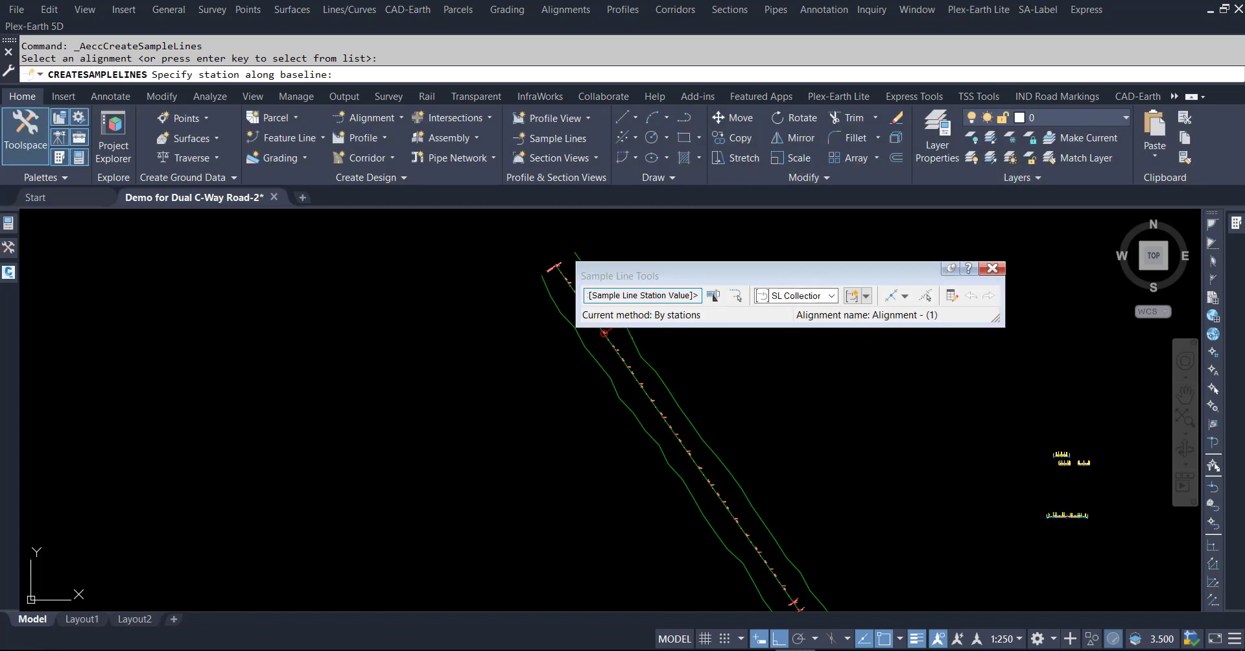
pyautogui.click(906, 297)
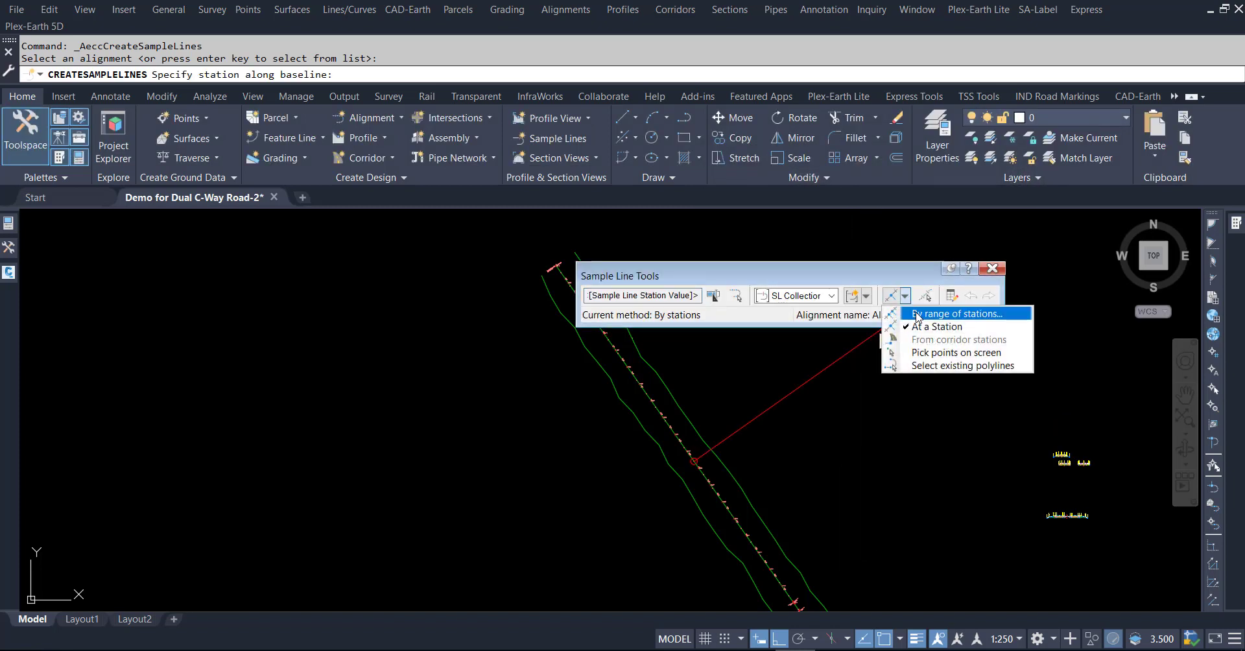
pyautogui.click(917, 314)
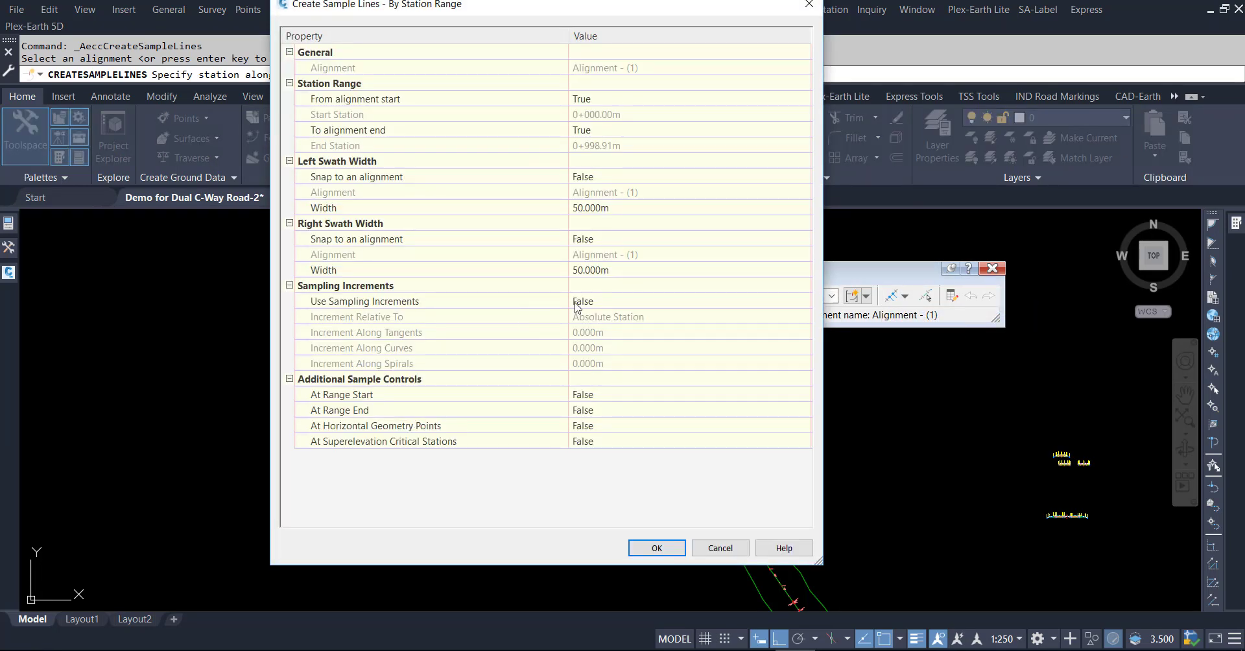
# - Turn on sampling increments of 10 m along tangents, curves and spirals
pyautogui.click(590, 305)
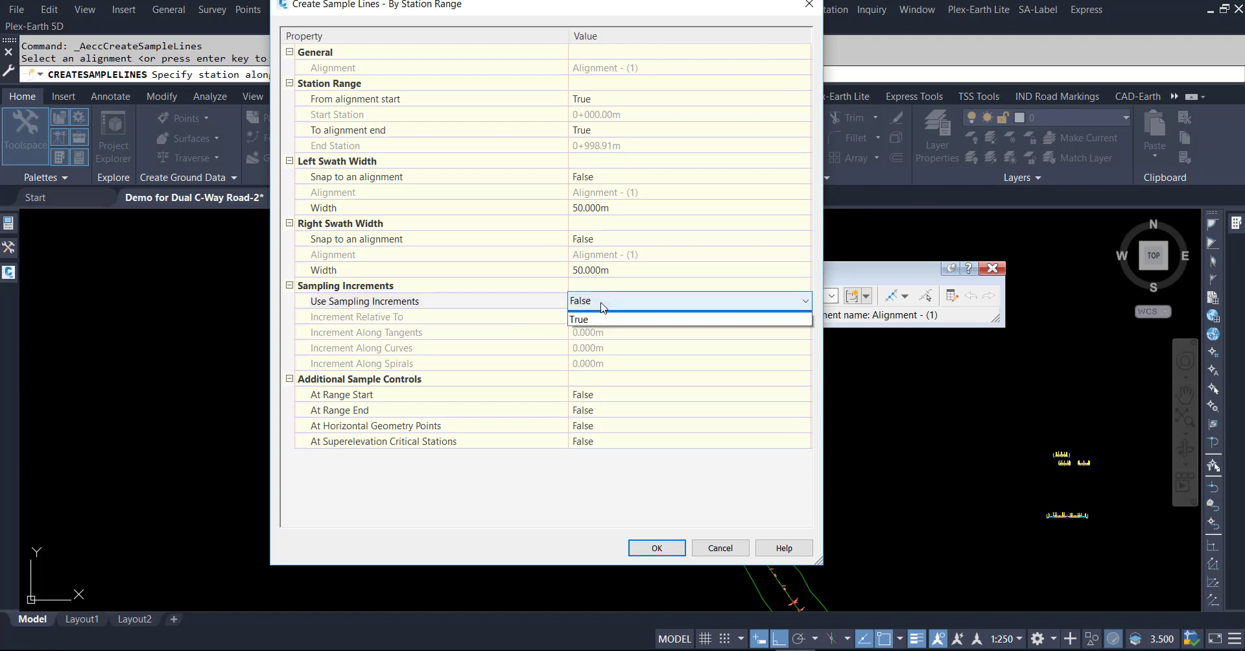
pyautogui.click(593, 328)
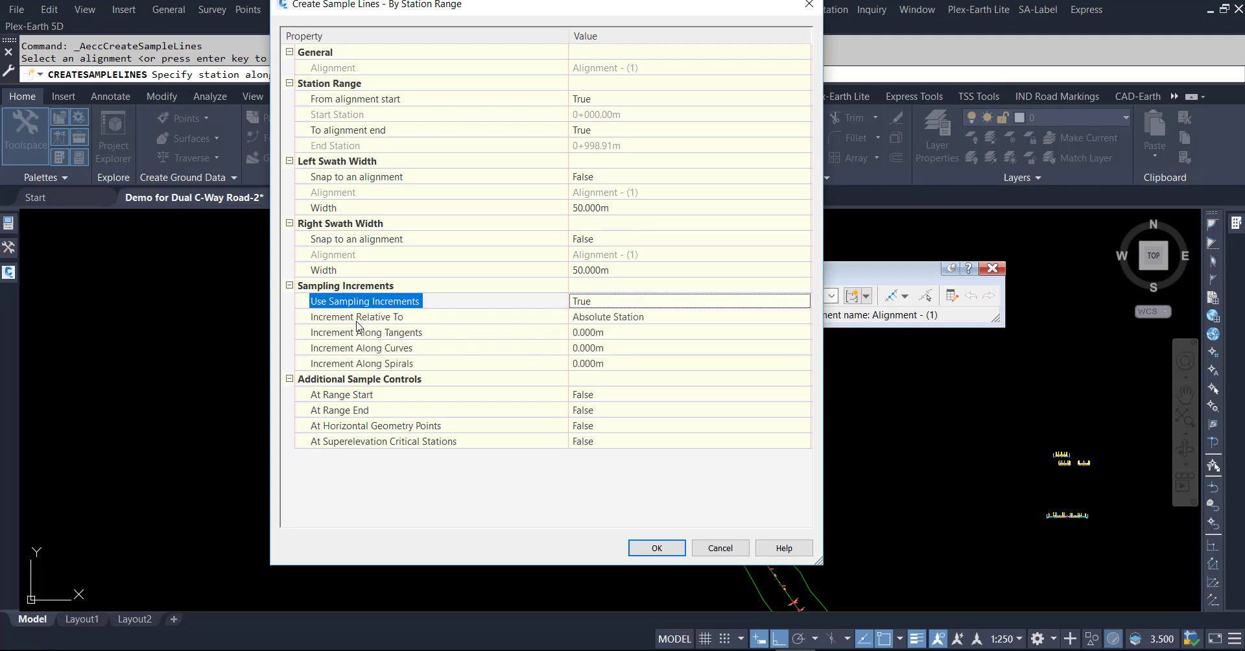
pyautogui.click(590, 333)
pyautogui.write('10')
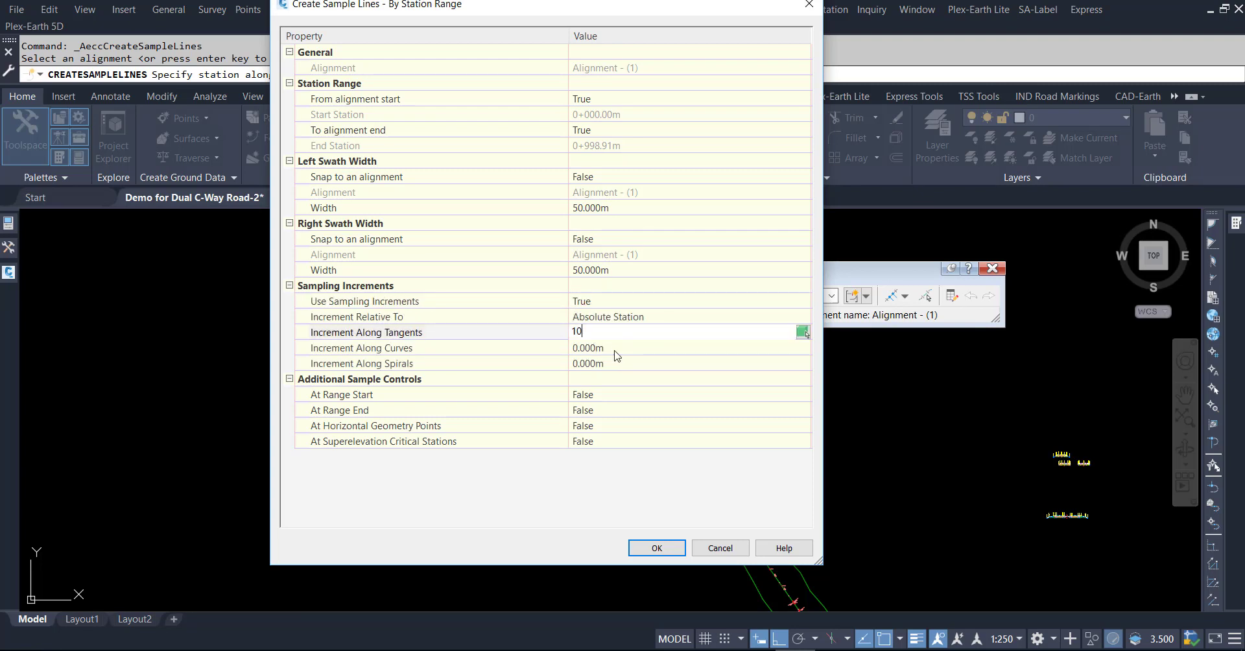
pyautogui.click(613, 347)
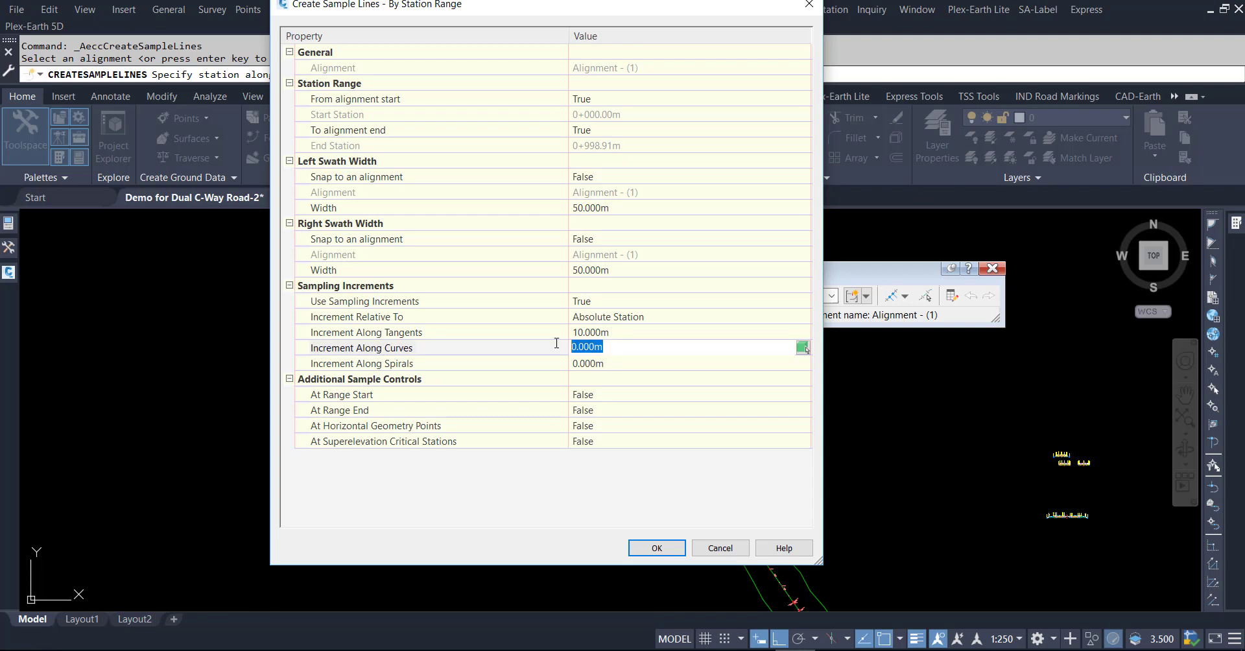
pyautogui.write('10')
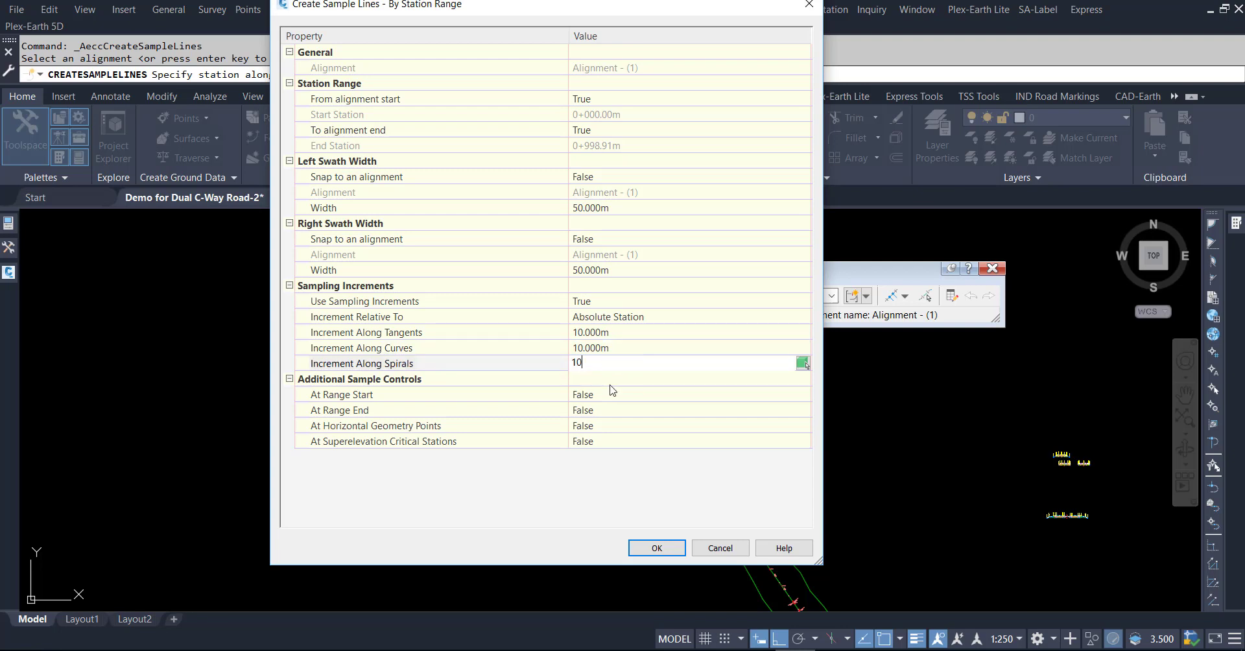
pyautogui.click(602, 396)
pyautogui.click(602, 397)
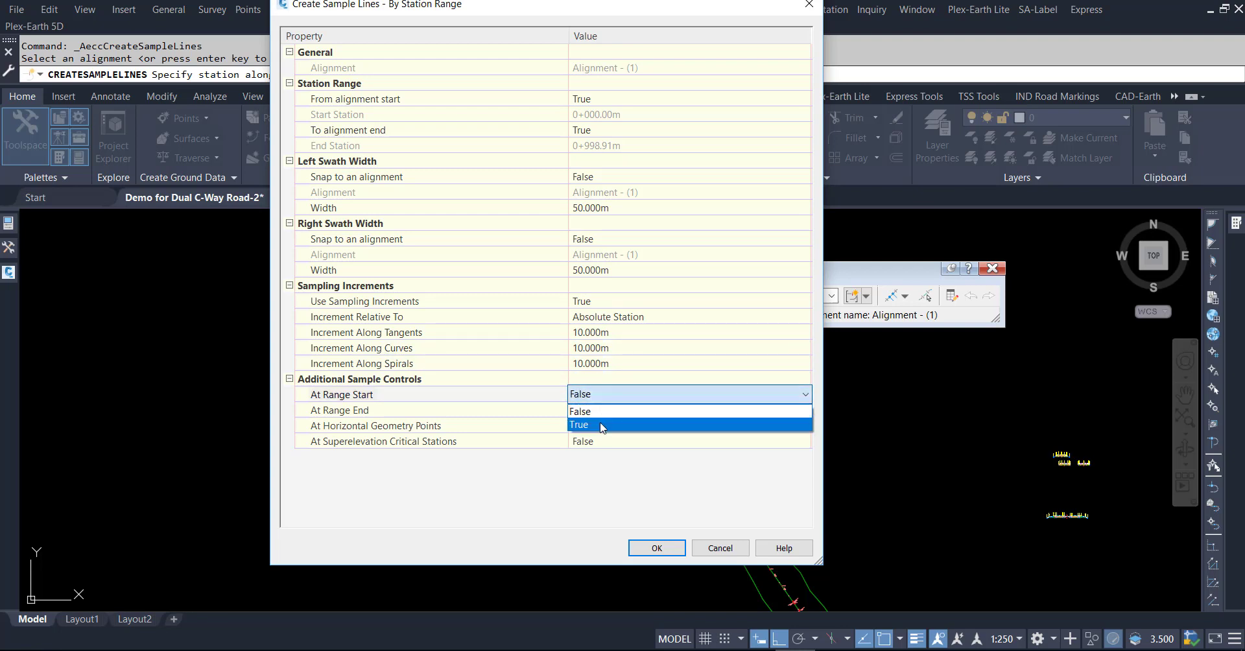
# - Set At Range Start, At Range End and At Superelevation Critical Stations to True
pyautogui.click(602, 426)
pyautogui.click(599, 411)
pyautogui.click(598, 411)
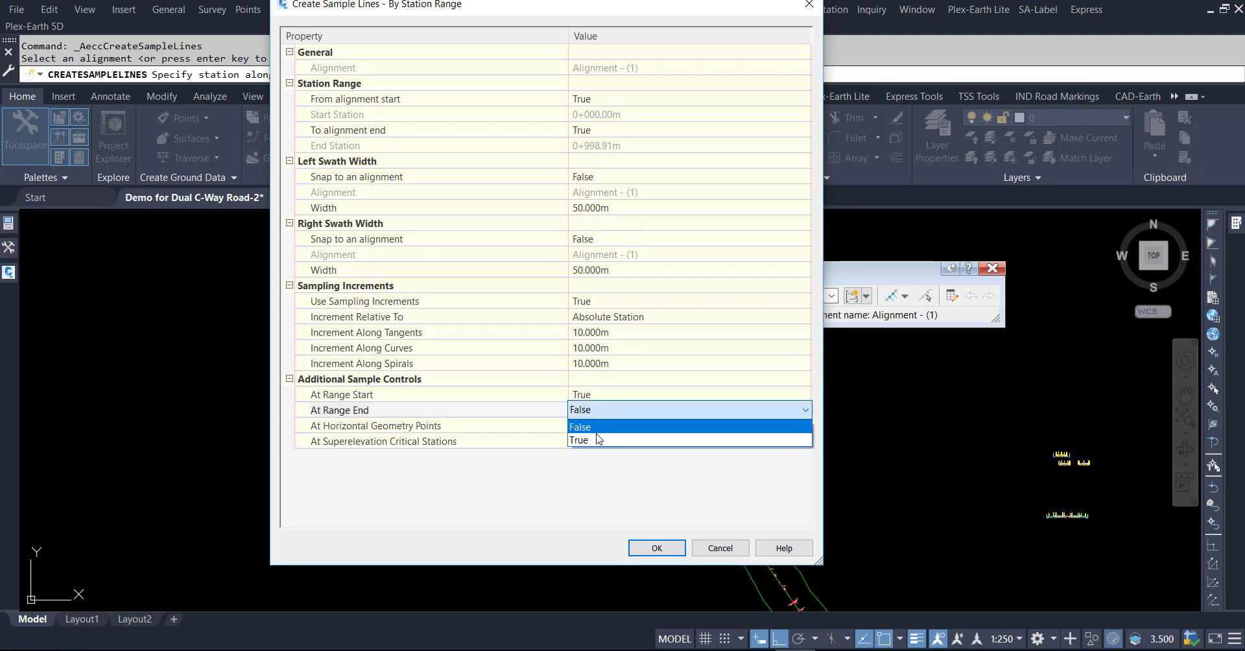
pyautogui.click(597, 441)
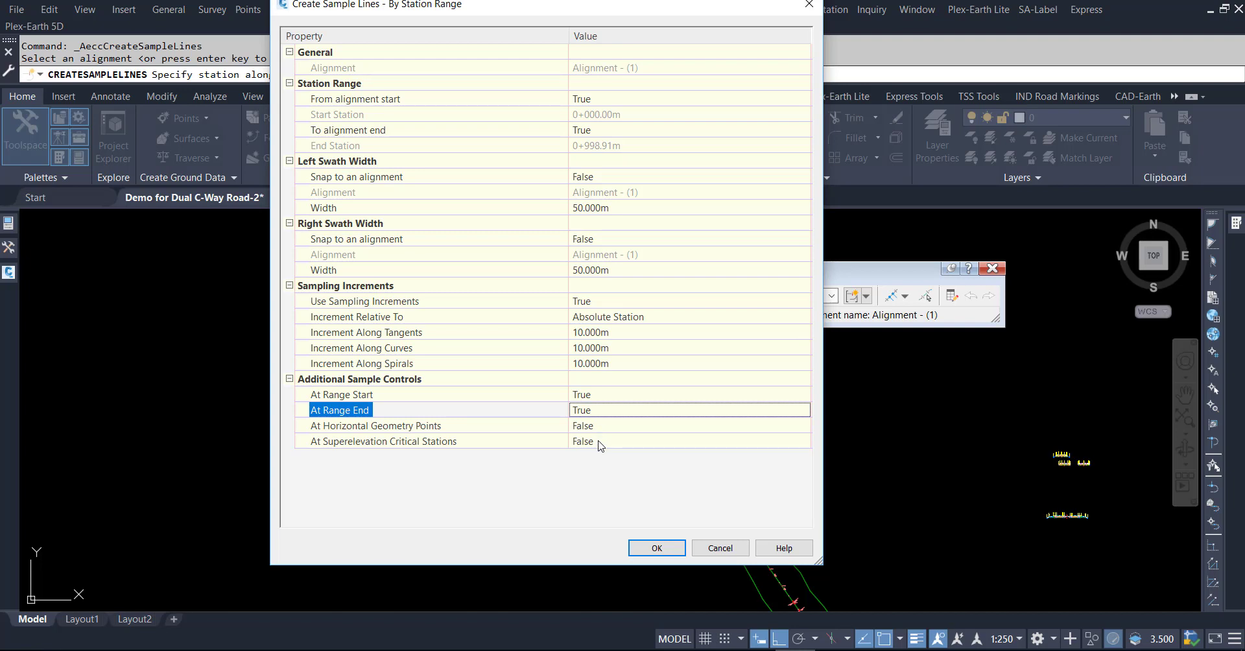
pyautogui.click(598, 444)
pyautogui.click(598, 443)
pyautogui.click(591, 472)
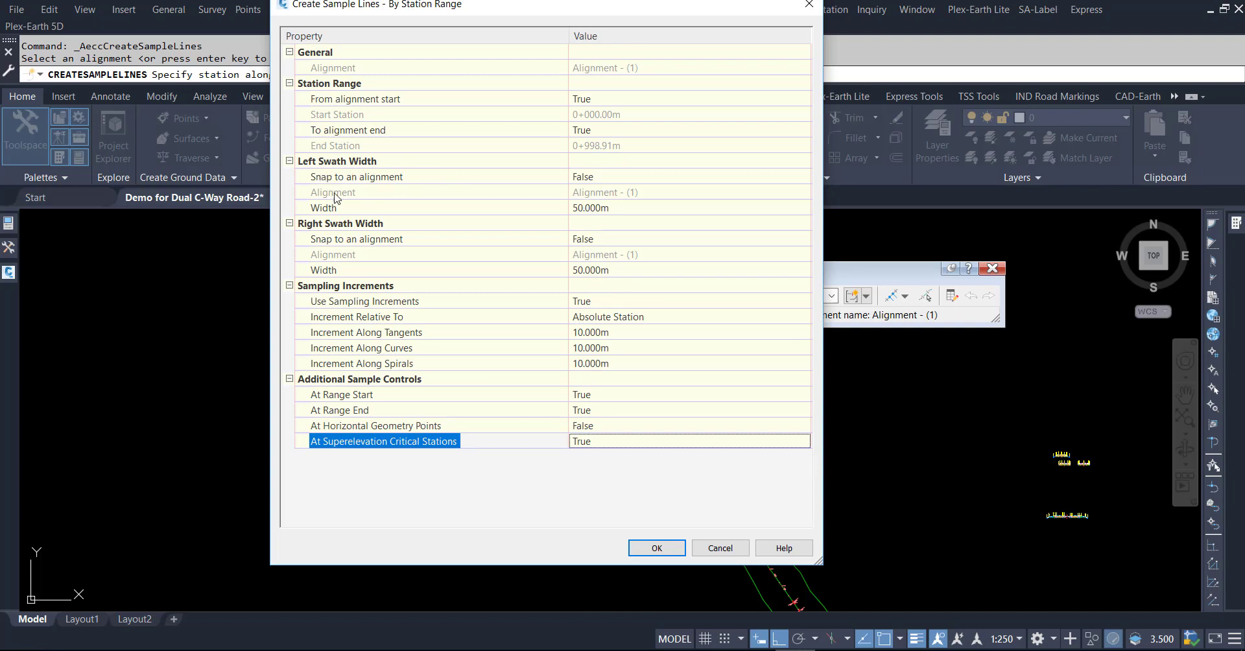
pyautogui.click(588, 208)
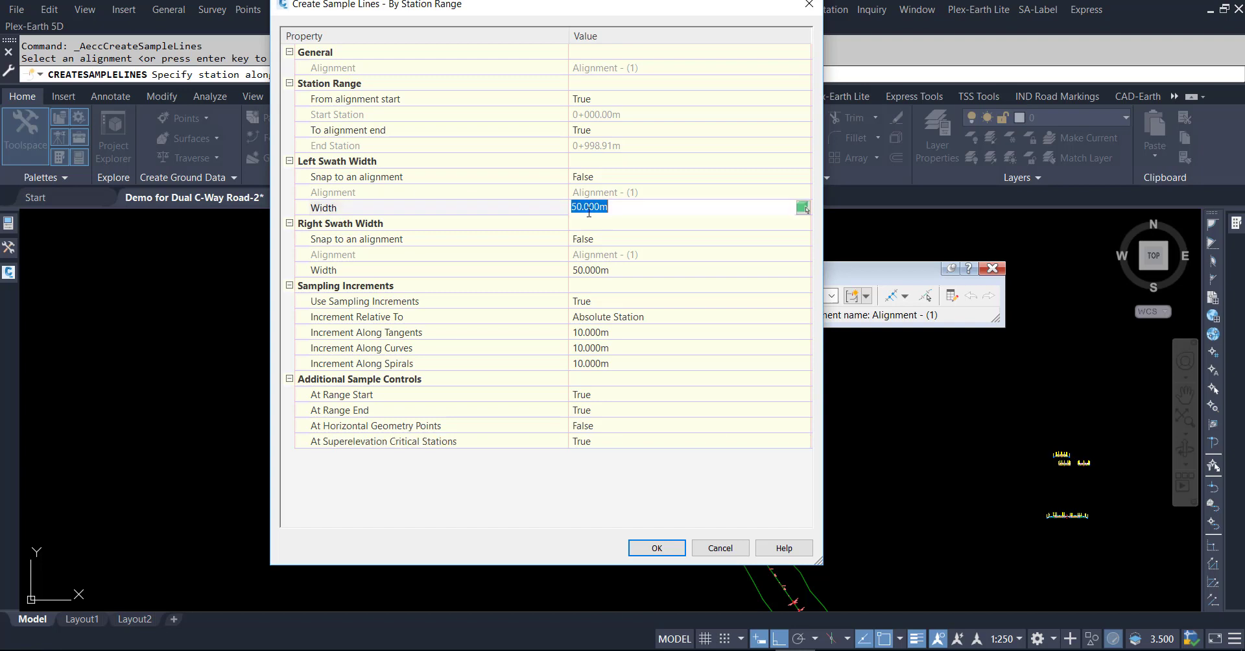
pyautogui.click(599, 271)
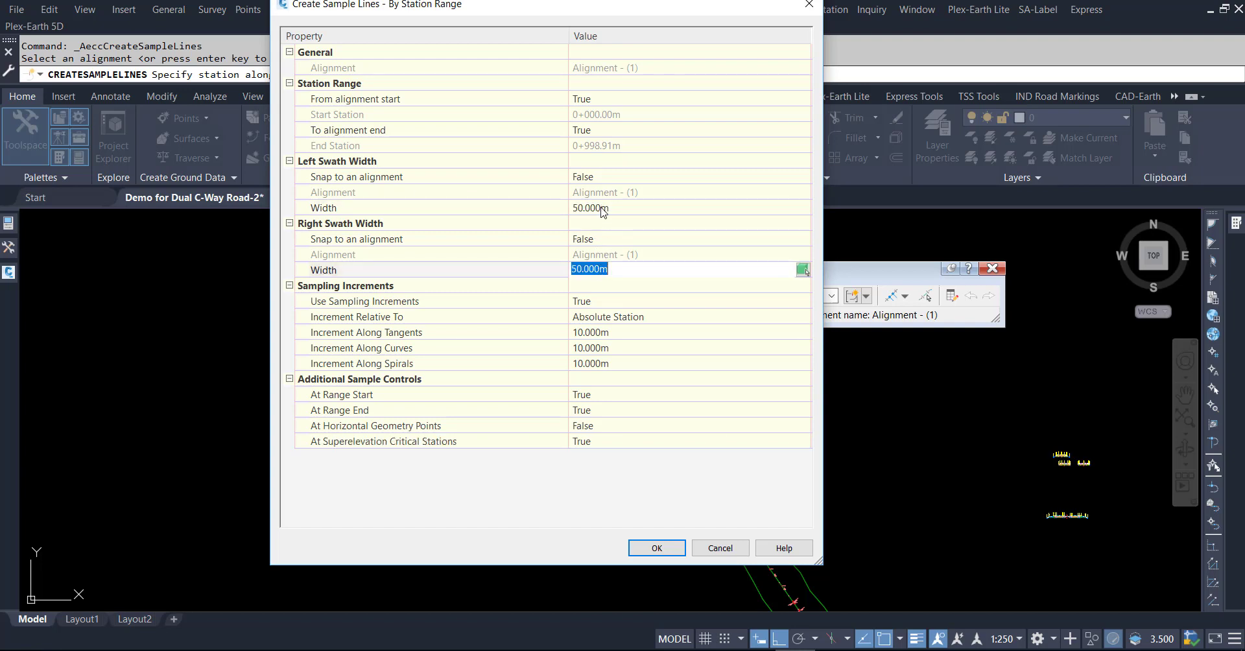
# - Snap the left swath width to Alignment - LEFT
pyautogui.click(600, 182)
pyautogui.click(601, 182)
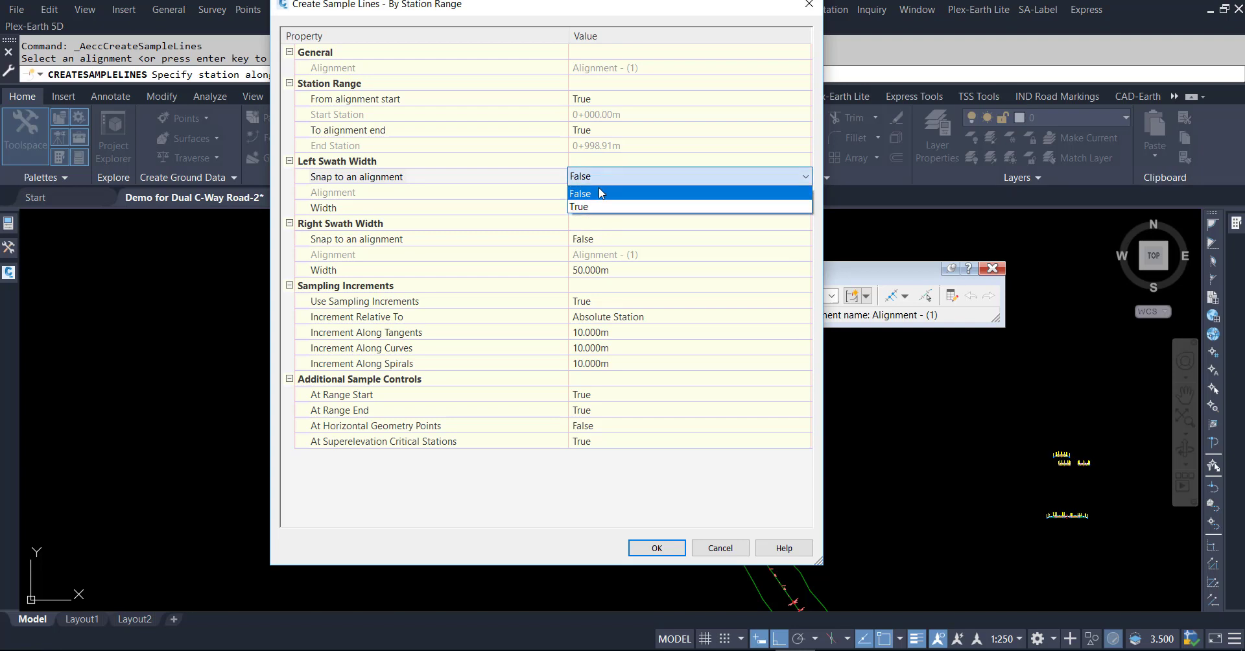
pyautogui.click(594, 208)
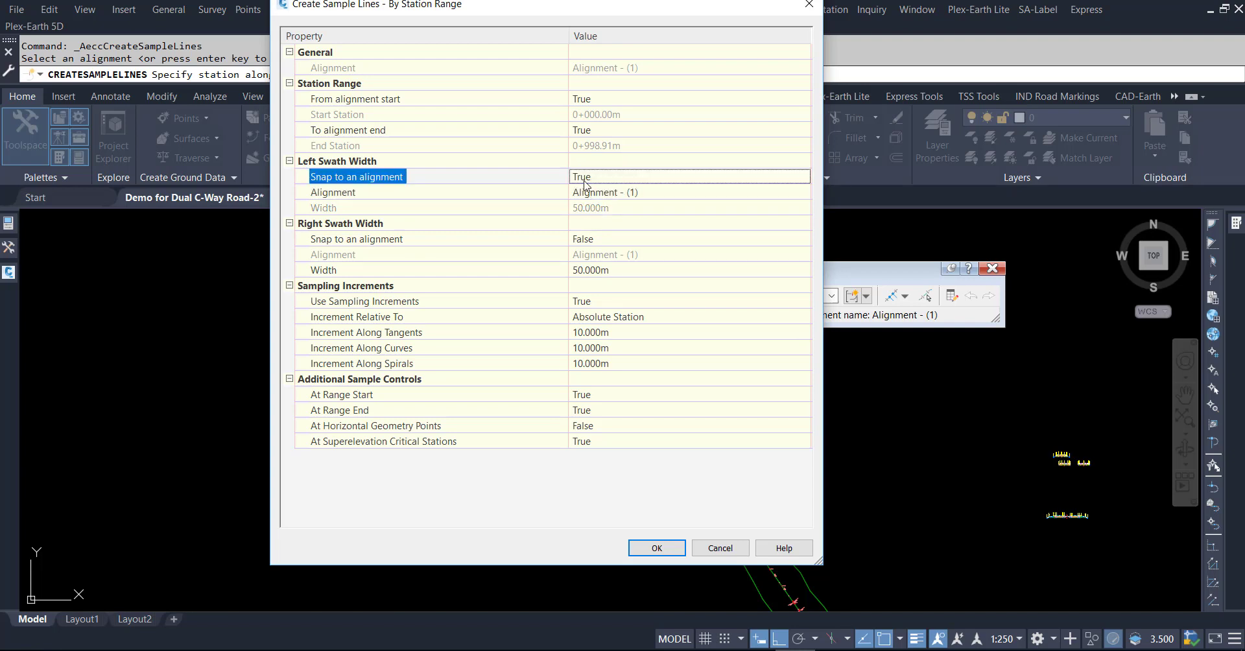
pyautogui.click(668, 195)
pyautogui.click(803, 192)
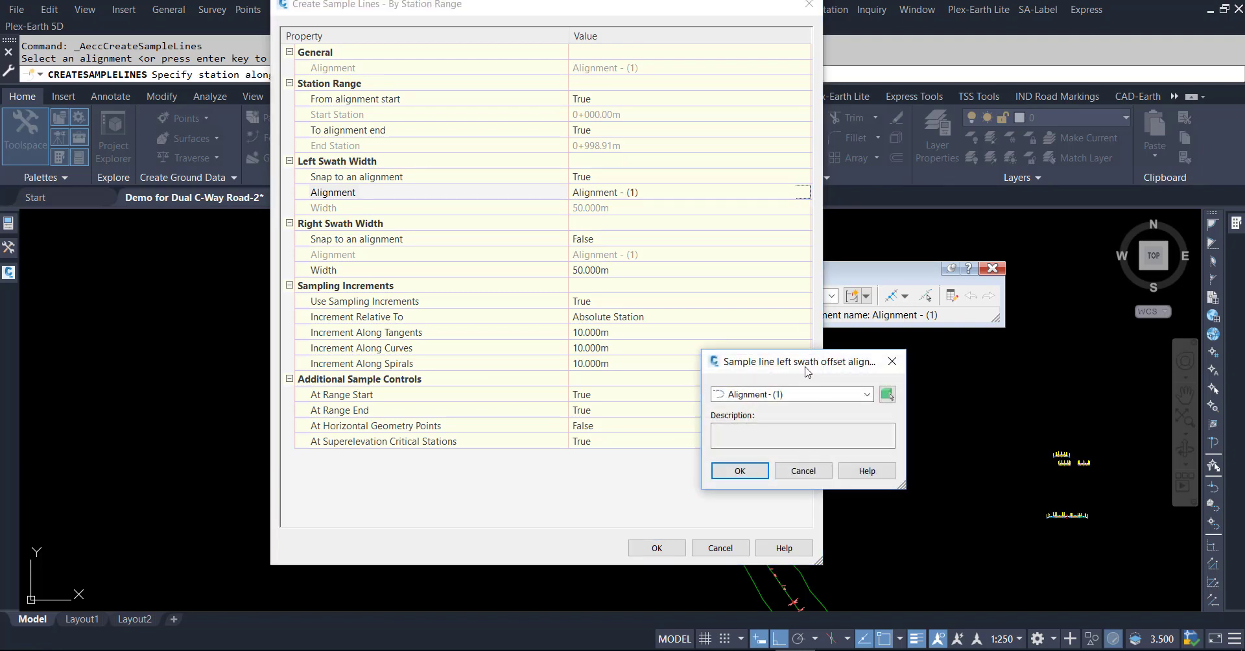
pyautogui.click(815, 396)
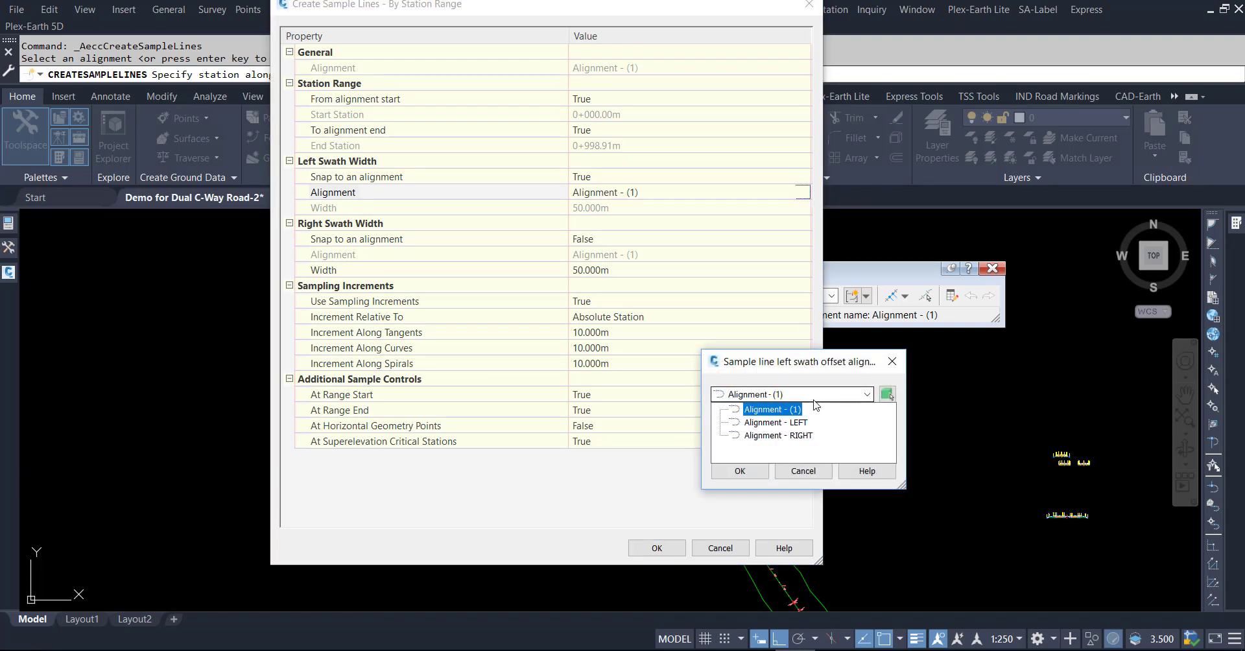
pyautogui.click(794, 422)
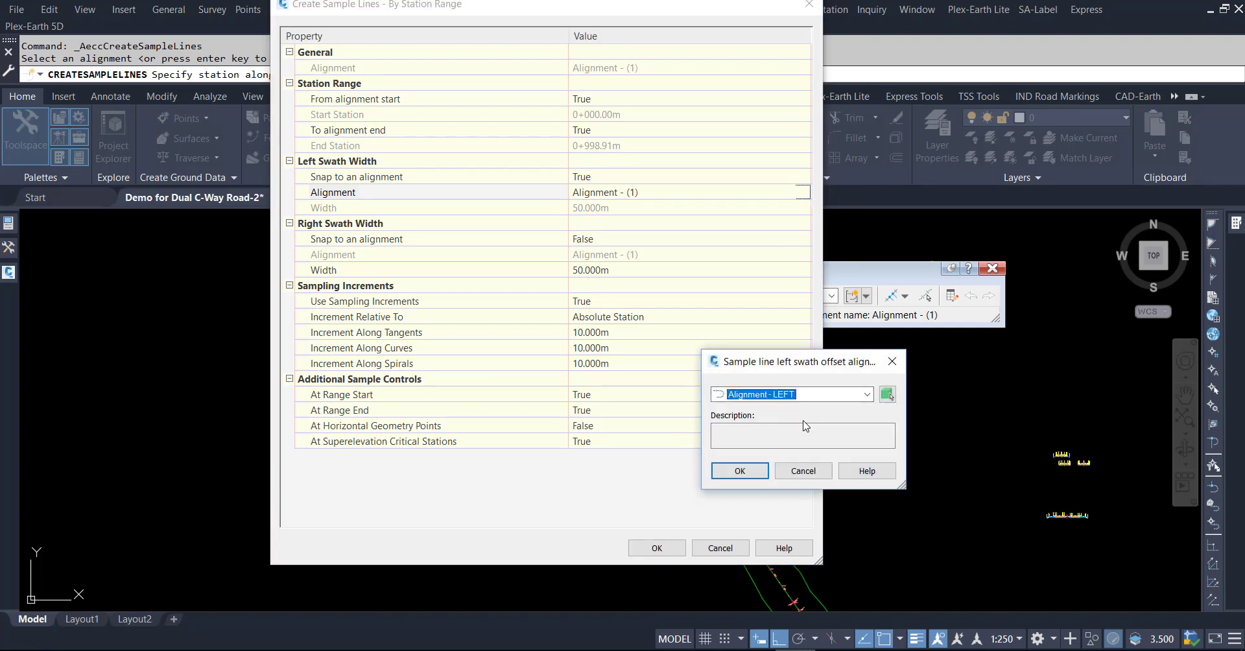
pyautogui.click(746, 473)
# - Snap the right swath width to Alignment - RIGHT, picked in the drawing
pyautogui.click(603, 237)
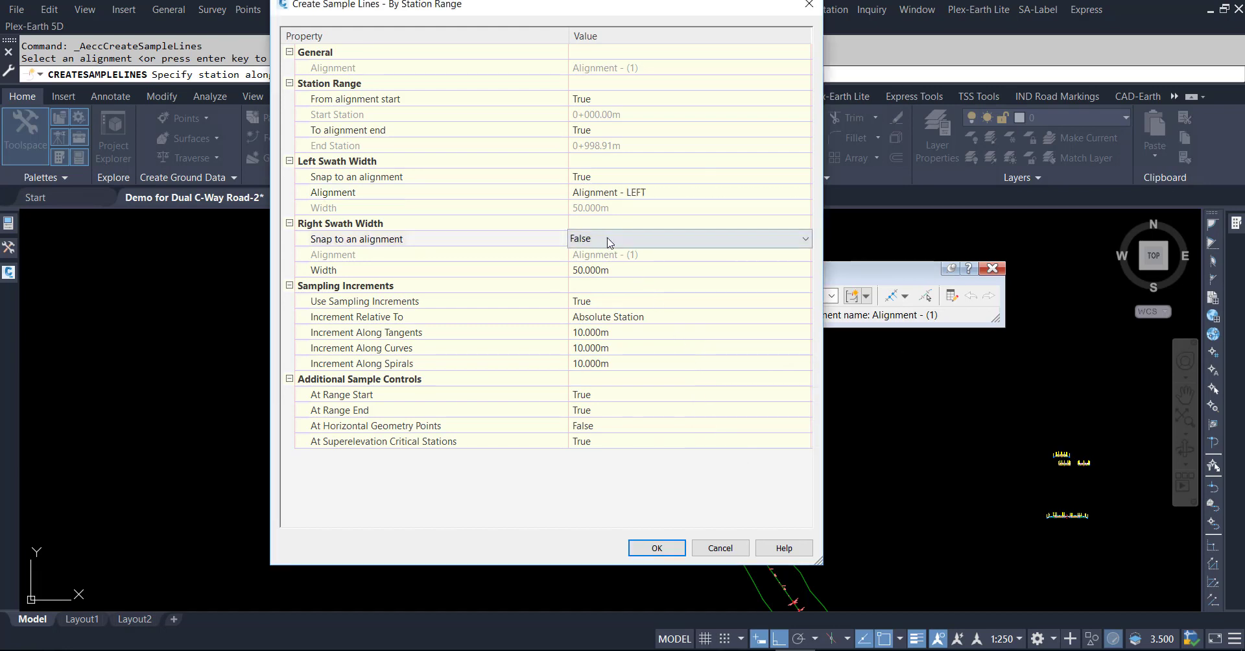
pyautogui.click(603, 238)
pyautogui.click(601, 269)
pyautogui.click(797, 256)
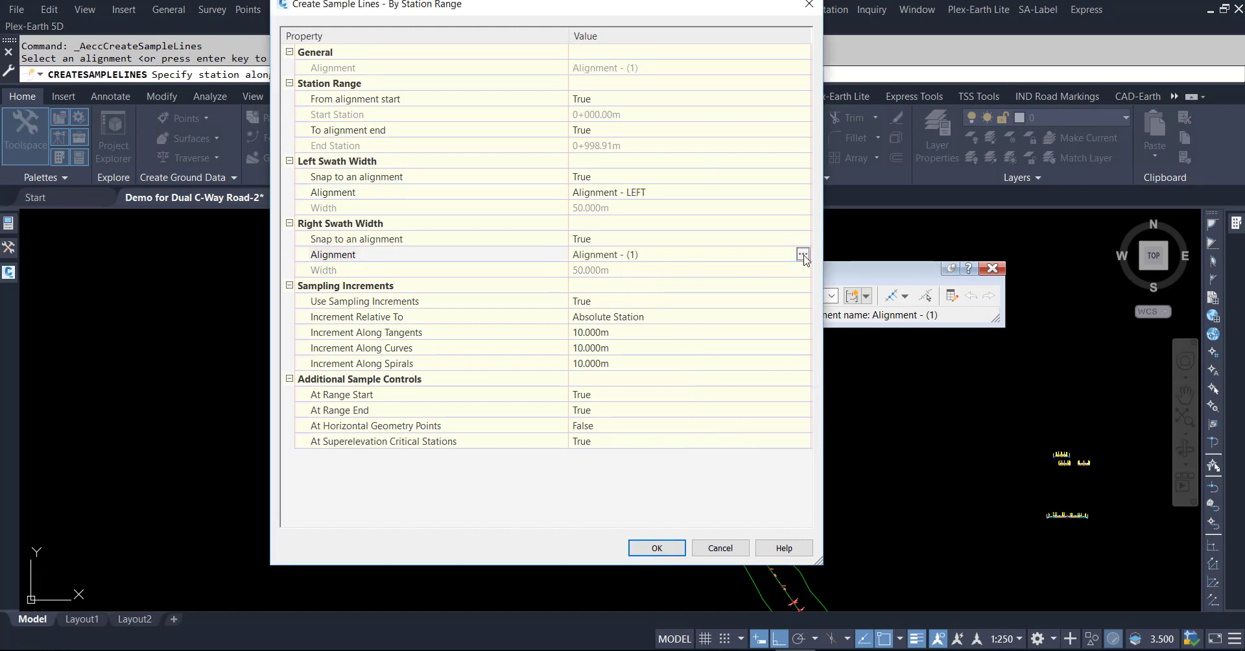
pyautogui.click(803, 254)
pyautogui.click(887, 395)
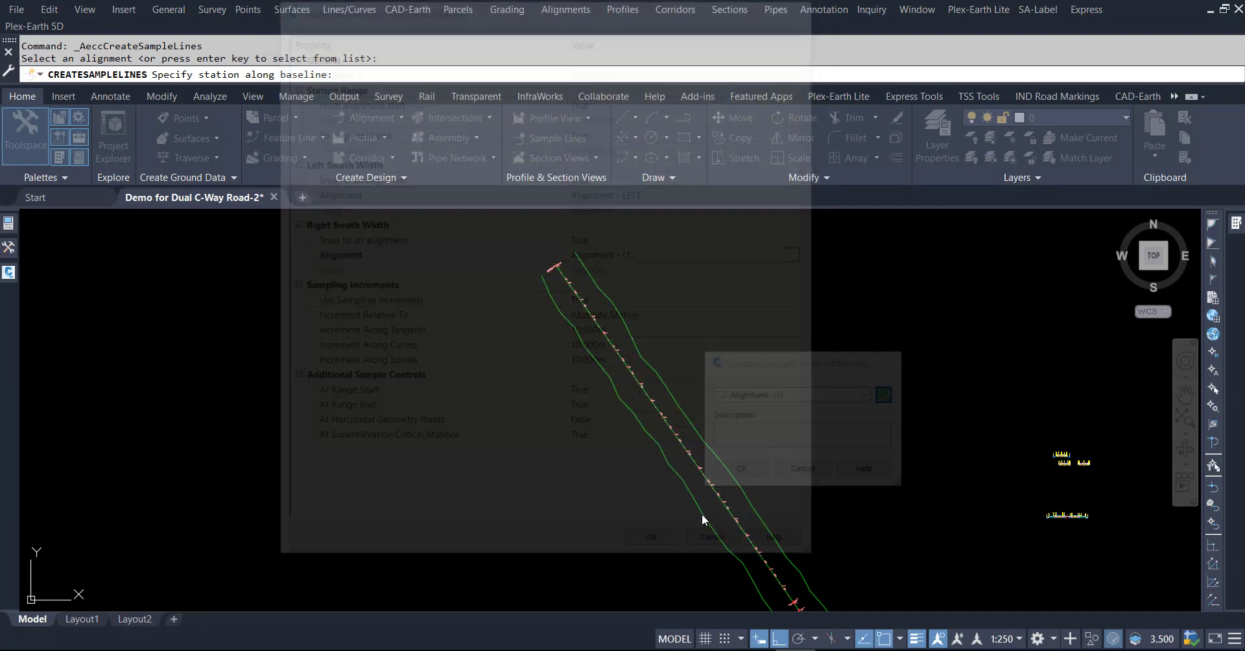
pyautogui.click(713, 532)
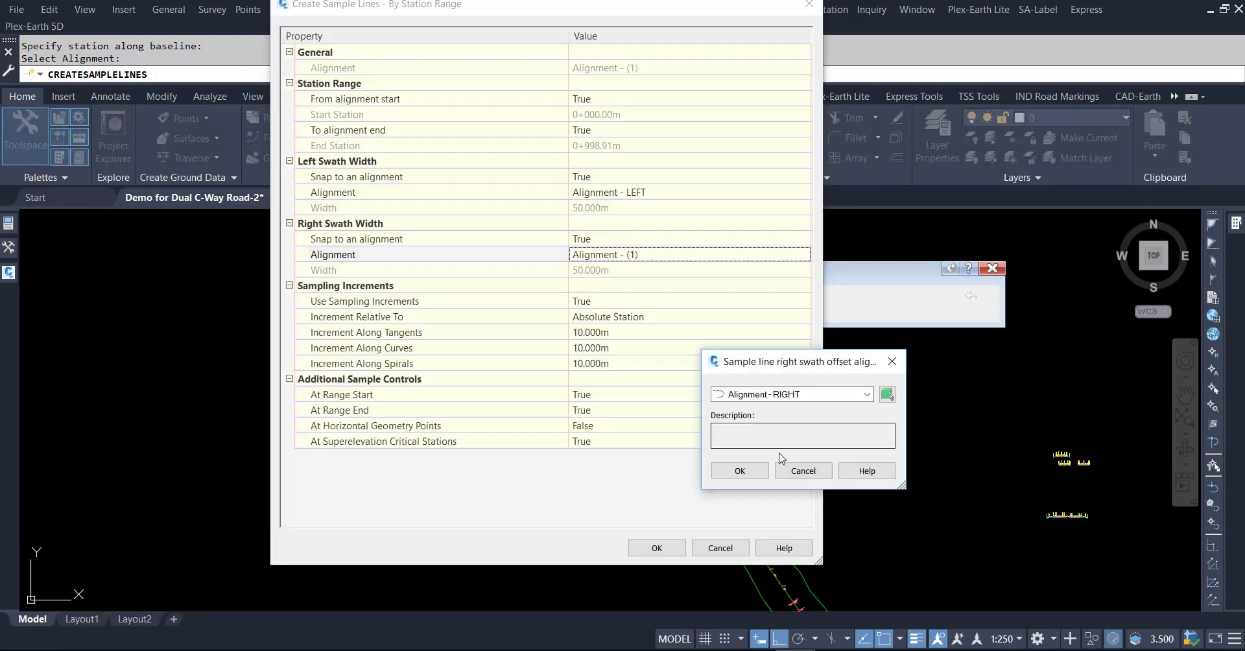
pyautogui.click(746, 469)
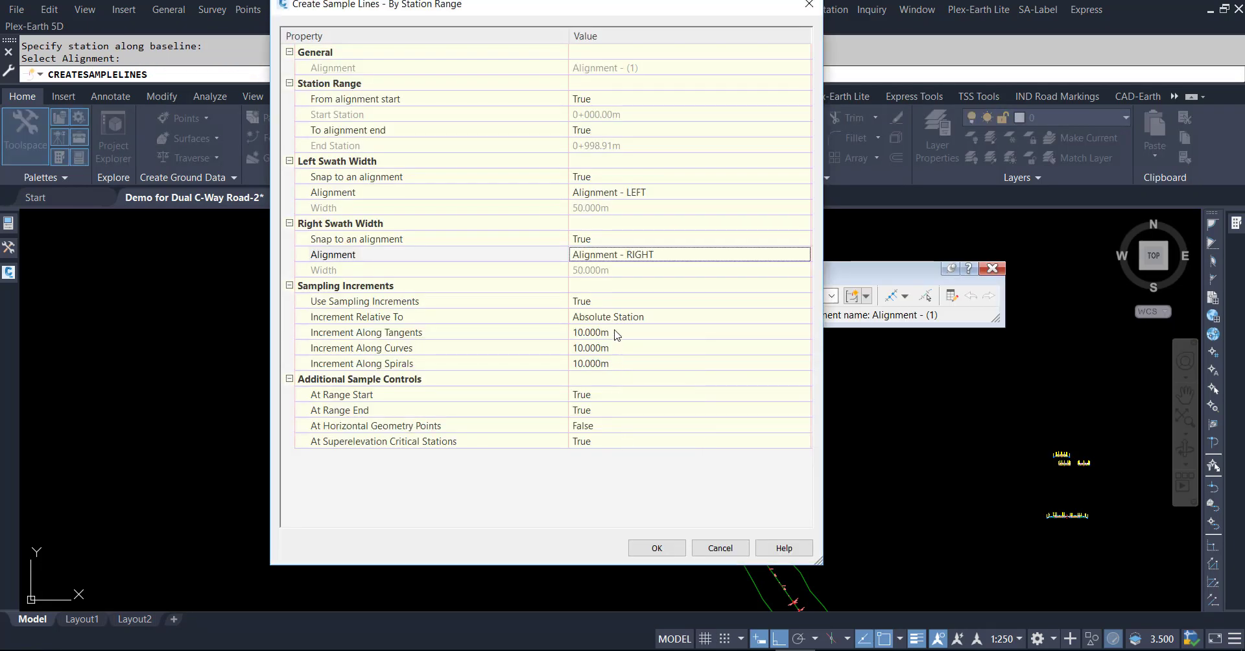
# - Create the sample lines along the centre alignment with the chosen settings and end the command
pyautogui.click(655, 549)
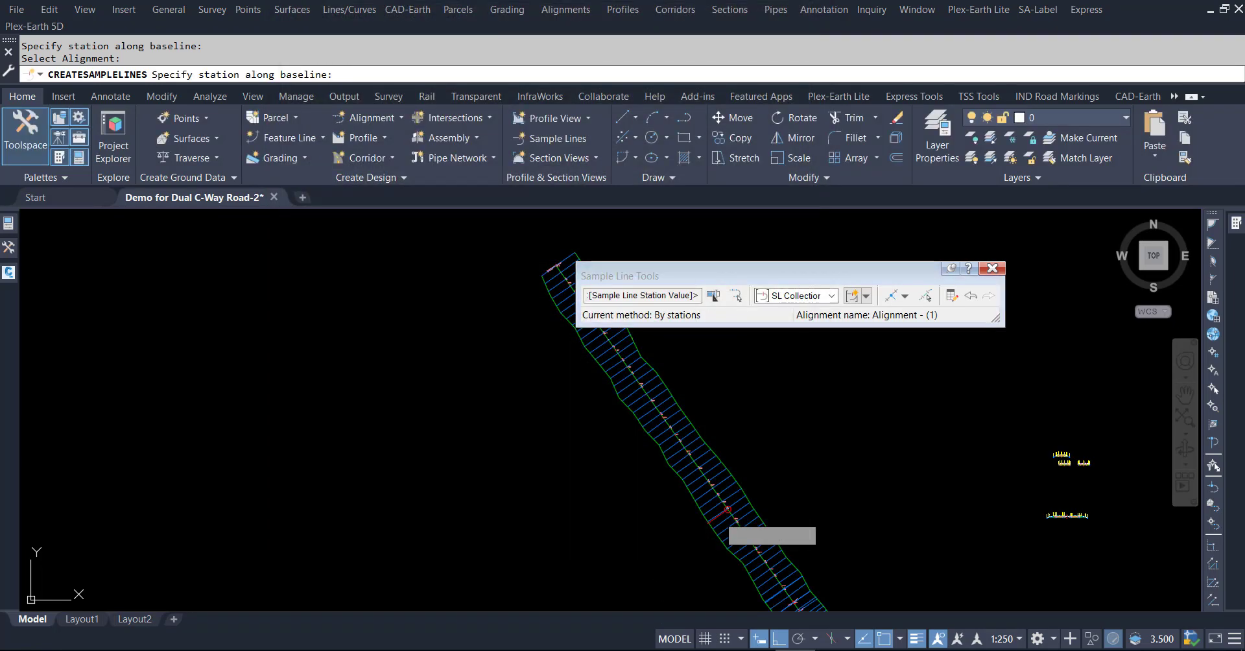
pyautogui.press('Escape')
pyautogui.scroll(-2, 612, 298)
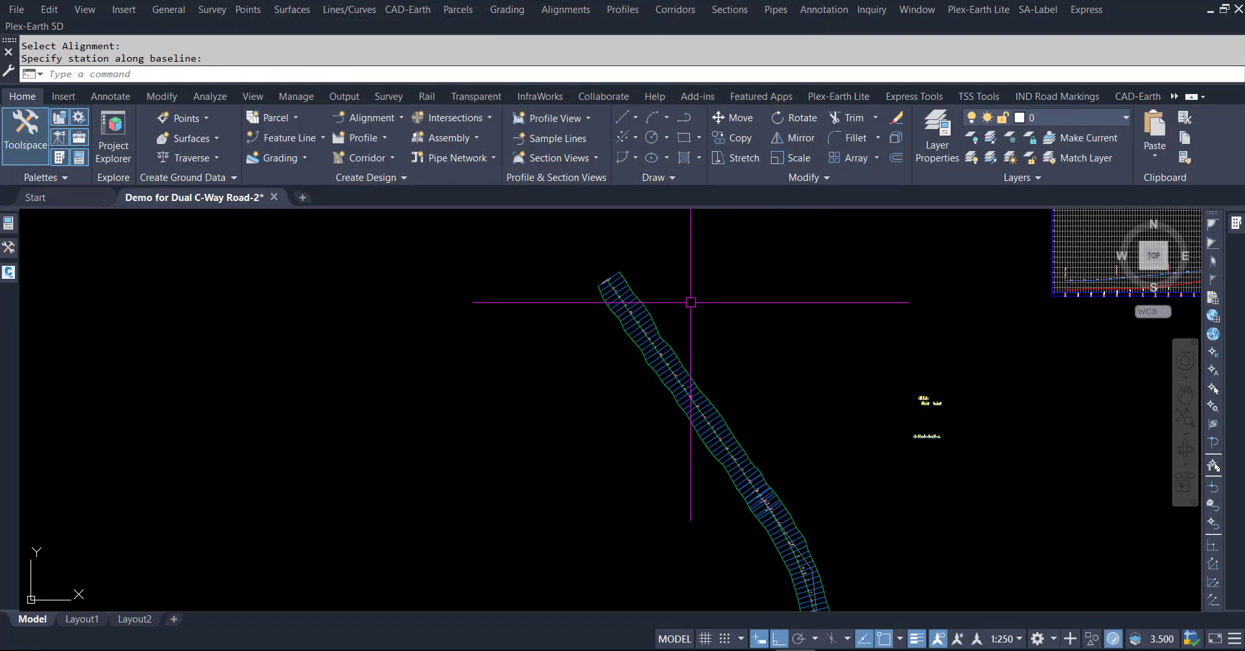
pyautogui.scroll(-1, 718, 315)
pyautogui.scroll(2, 758, 448)
pyautogui.scroll(2, 791, 558)
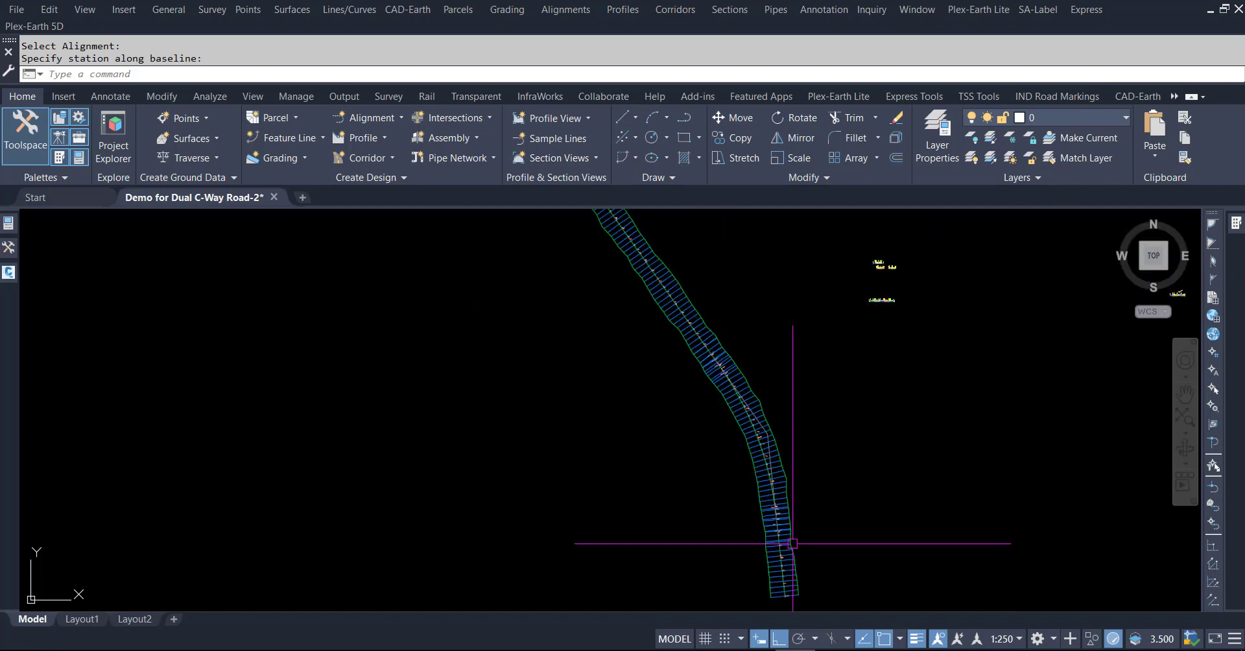
# - Zoom and pan along the road corridor to inspect the new sample lines
pyautogui.scroll(2, 791, 480)
pyautogui.scroll(-2, 819, 523)
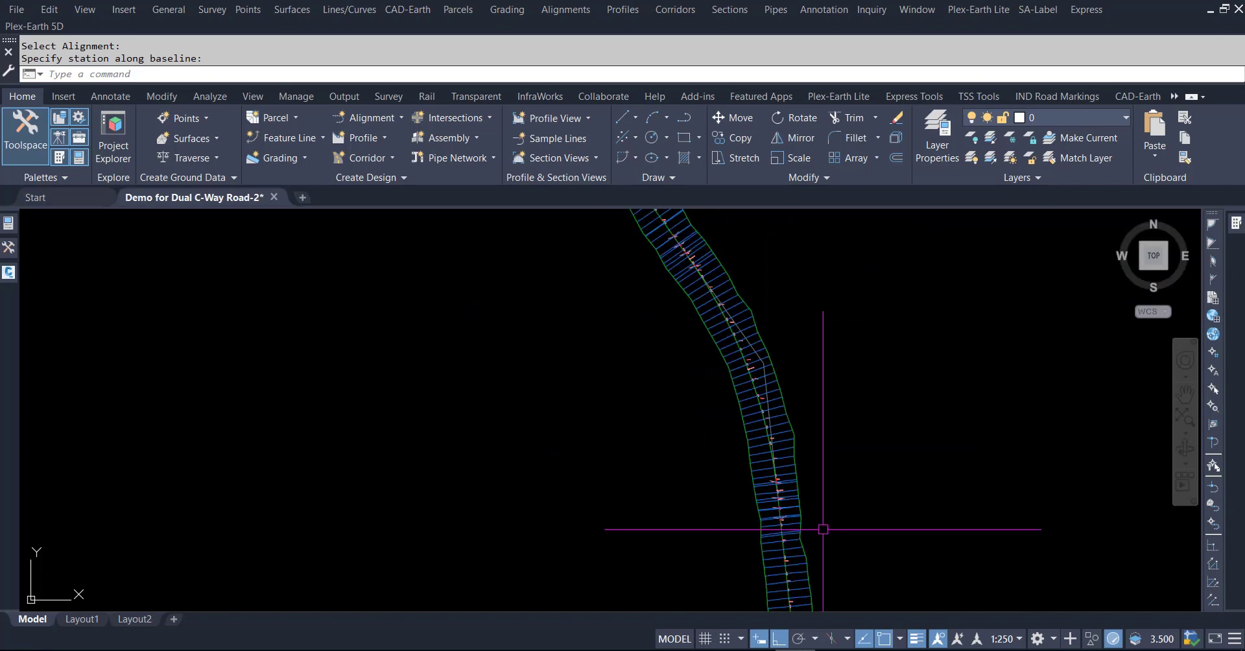
pyautogui.moveTo(859, 397); pyautogui.dragTo(848, 350, button='middle')
pyautogui.scroll(-2, 737, 383)
pyautogui.scroll(-1, 873, 383)
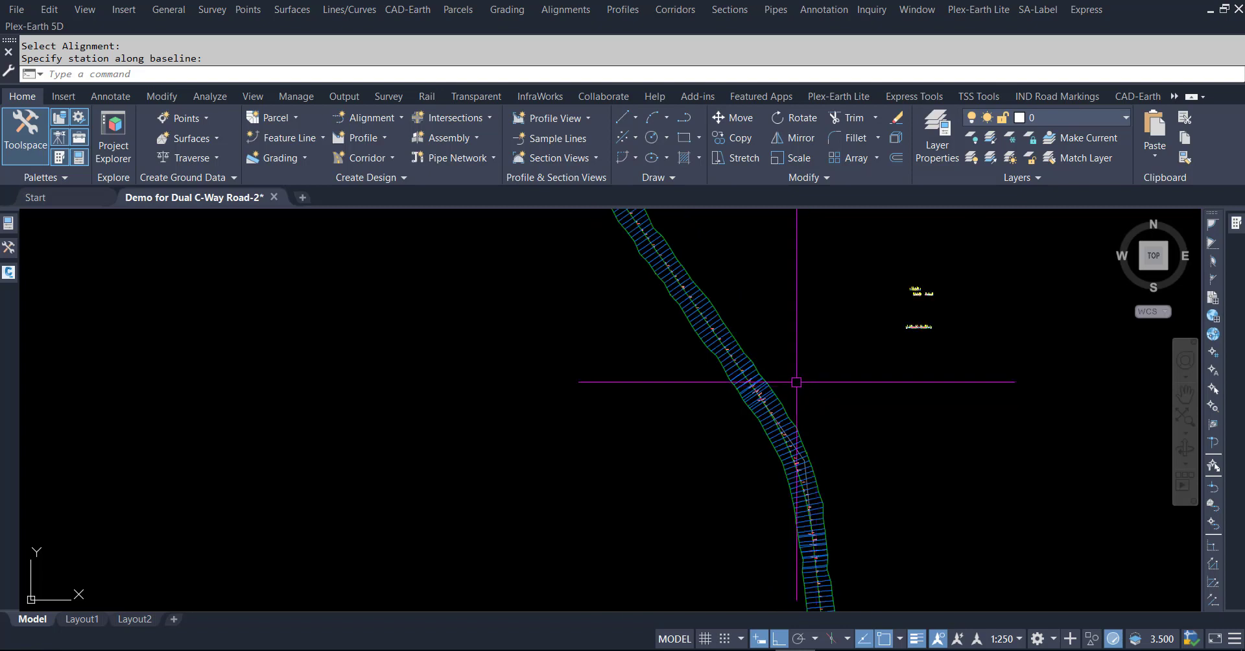
pyautogui.scroll(-2, 661, 306)
pyautogui.scroll(5, 642, 272)
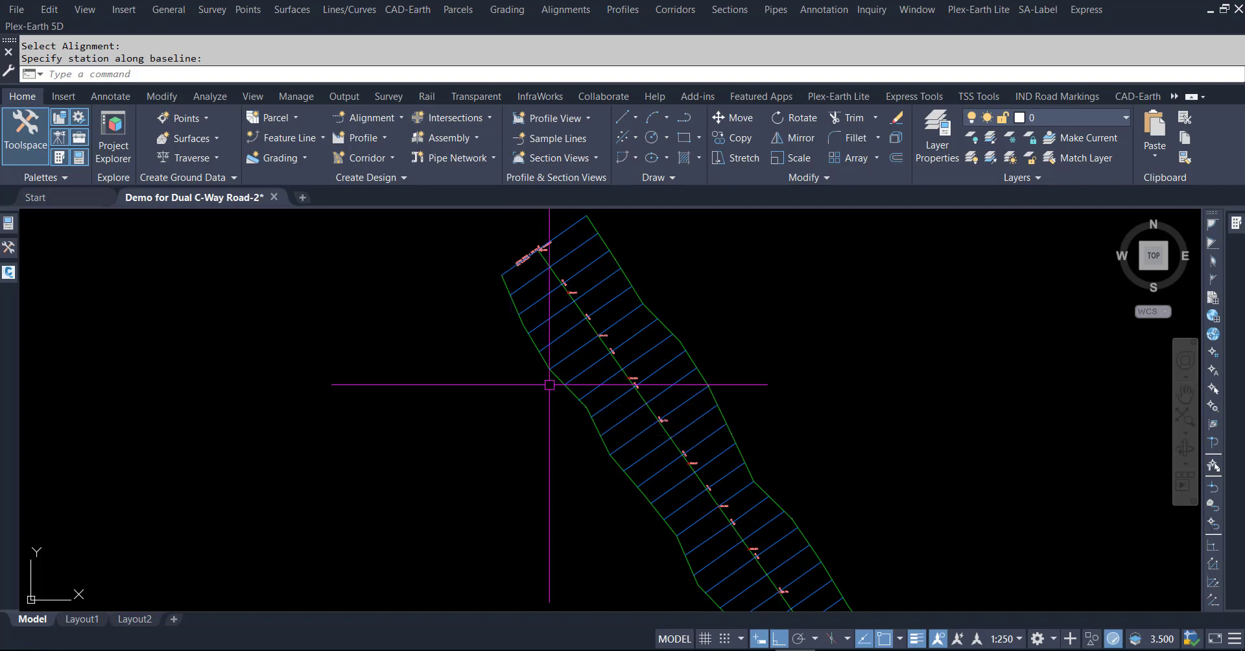
# - Open Sample Line Group Properties from one of the new sample lines
pyautogui.click(648, 353)
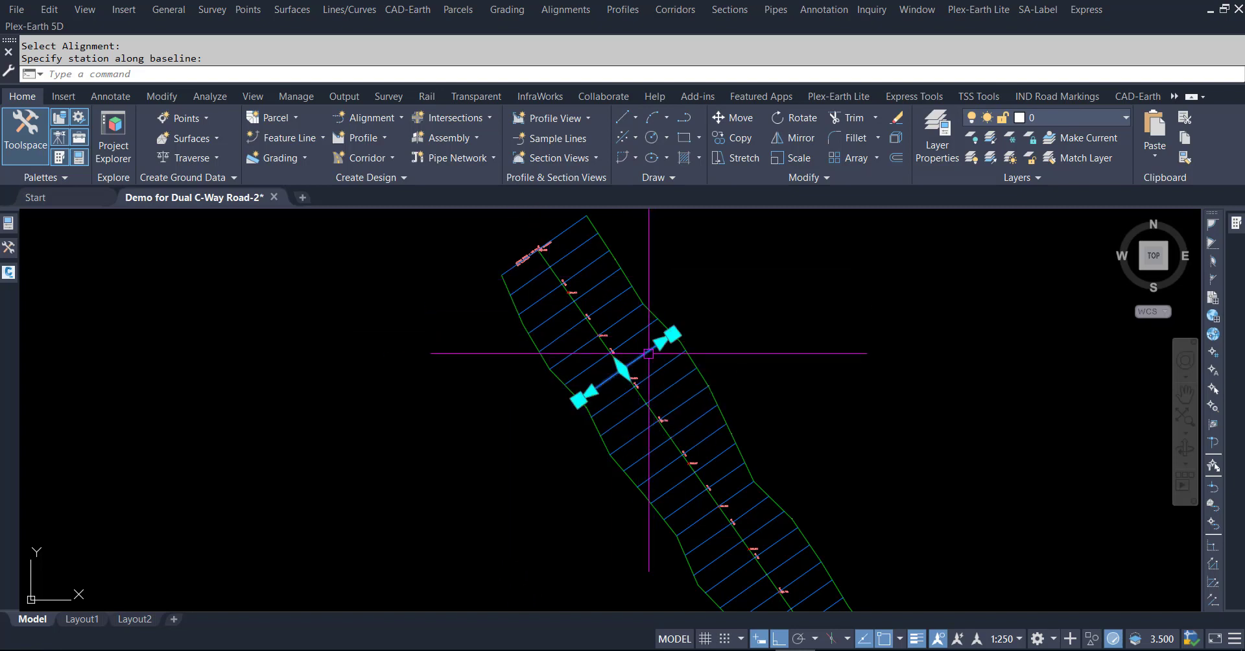
pyautogui.rightClick(649, 354)
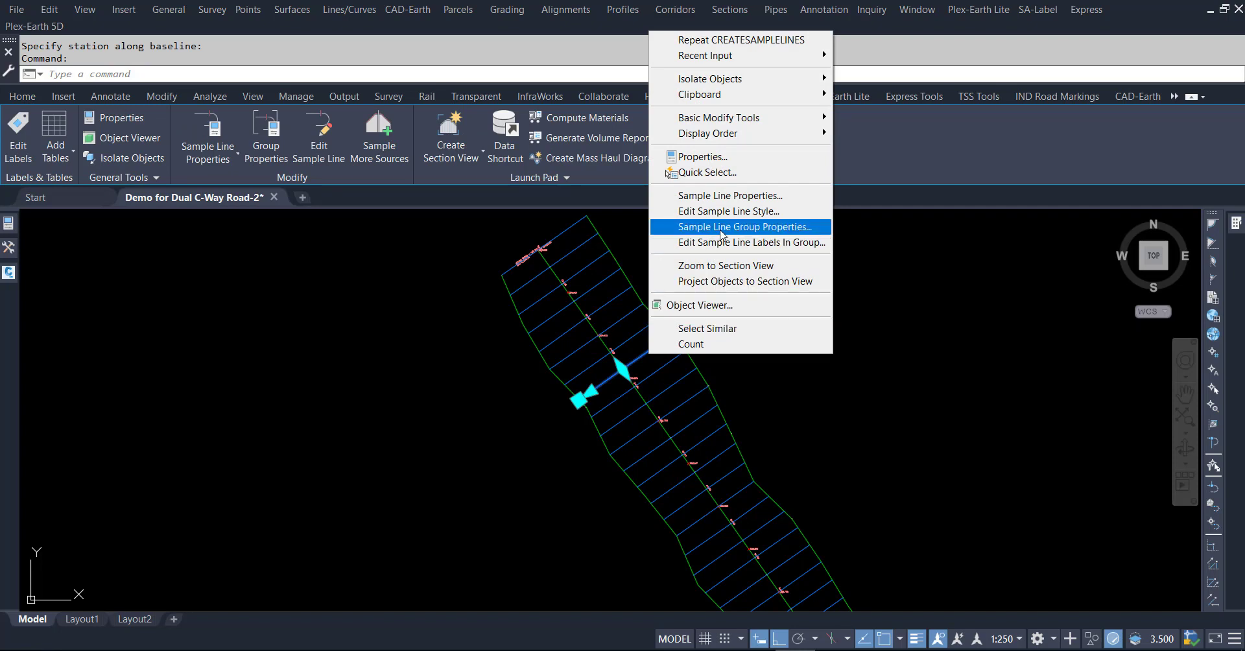
pyautogui.click(720, 231)
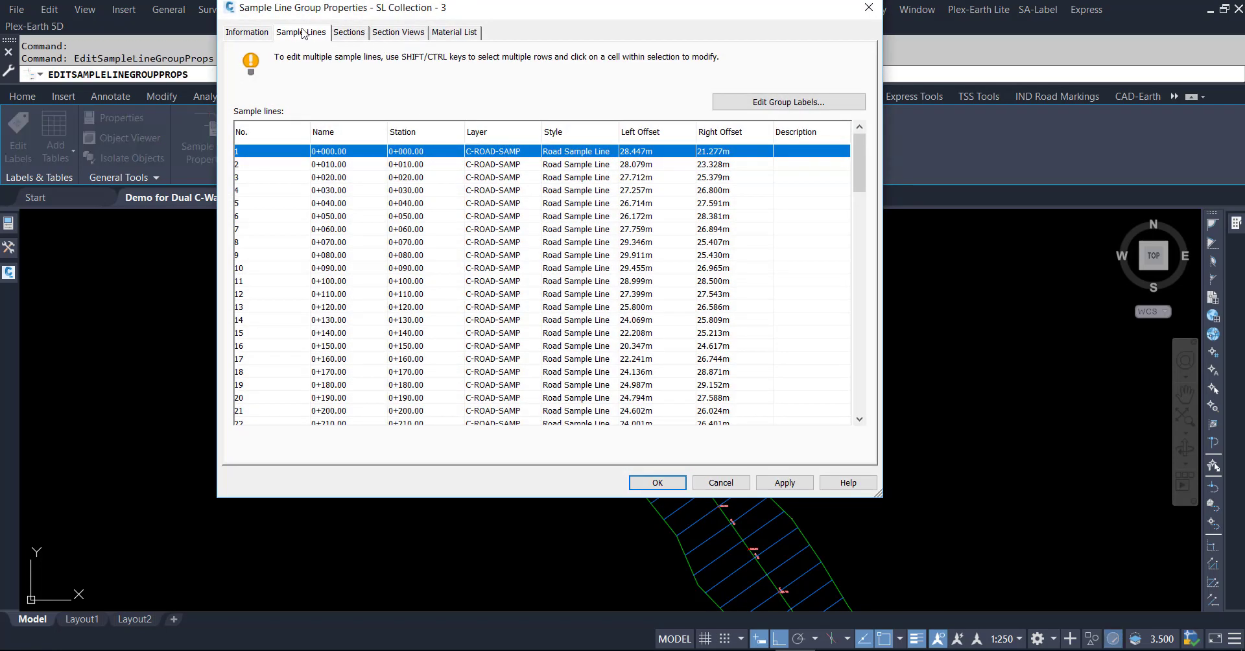
# - Copy the entire sample line list, including left and right offsets, from the Sample Lines tab
pyautogui.moveTo(859, 172); pyautogui.dragTo(859, 393)
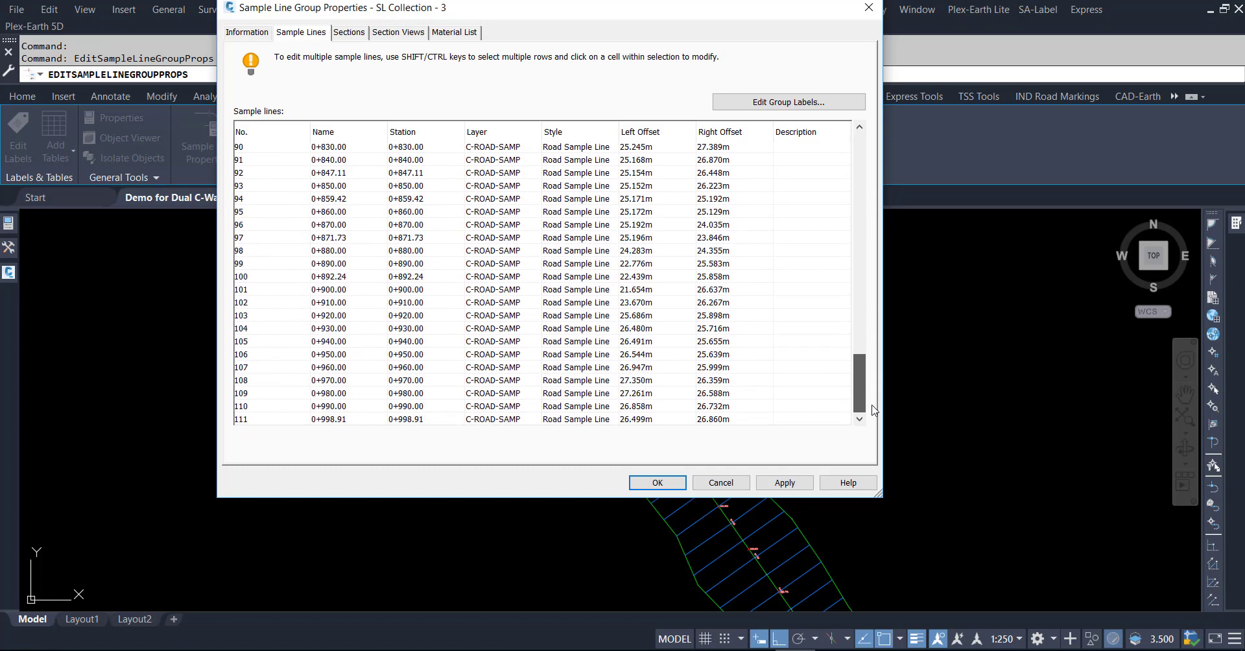
pyautogui.keyDown('shift'); pyautogui.click(614, 419); pyautogui.keyUp('shift')
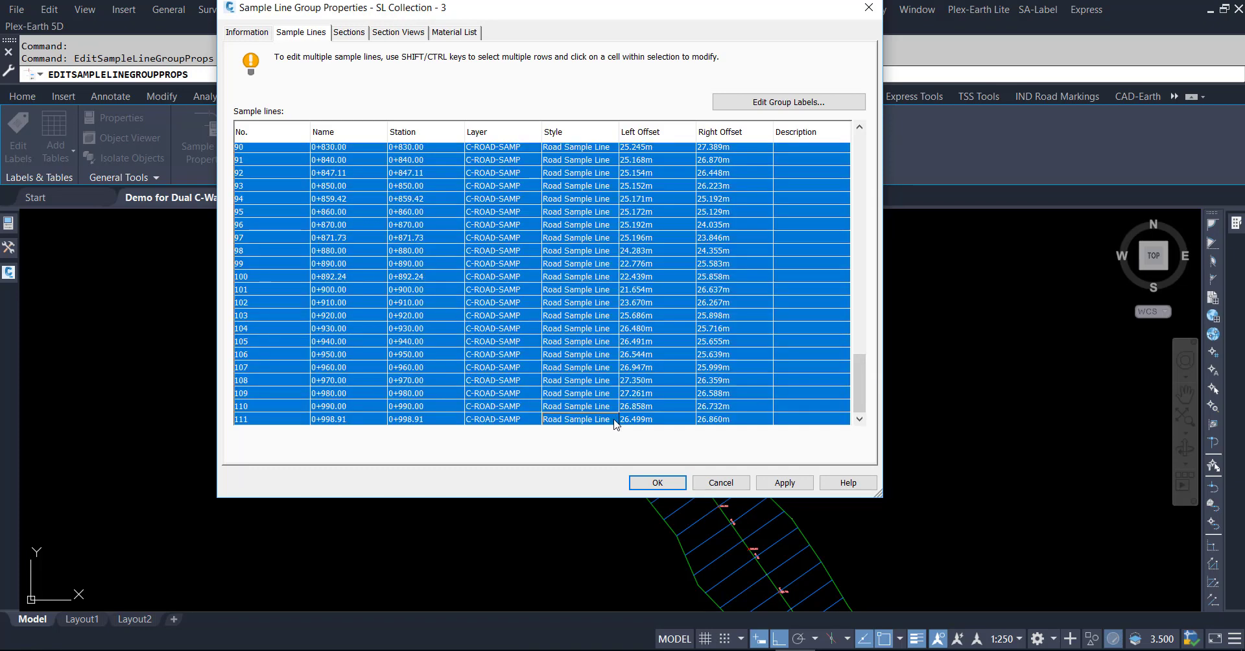
pyautogui.rightClick(609, 356)
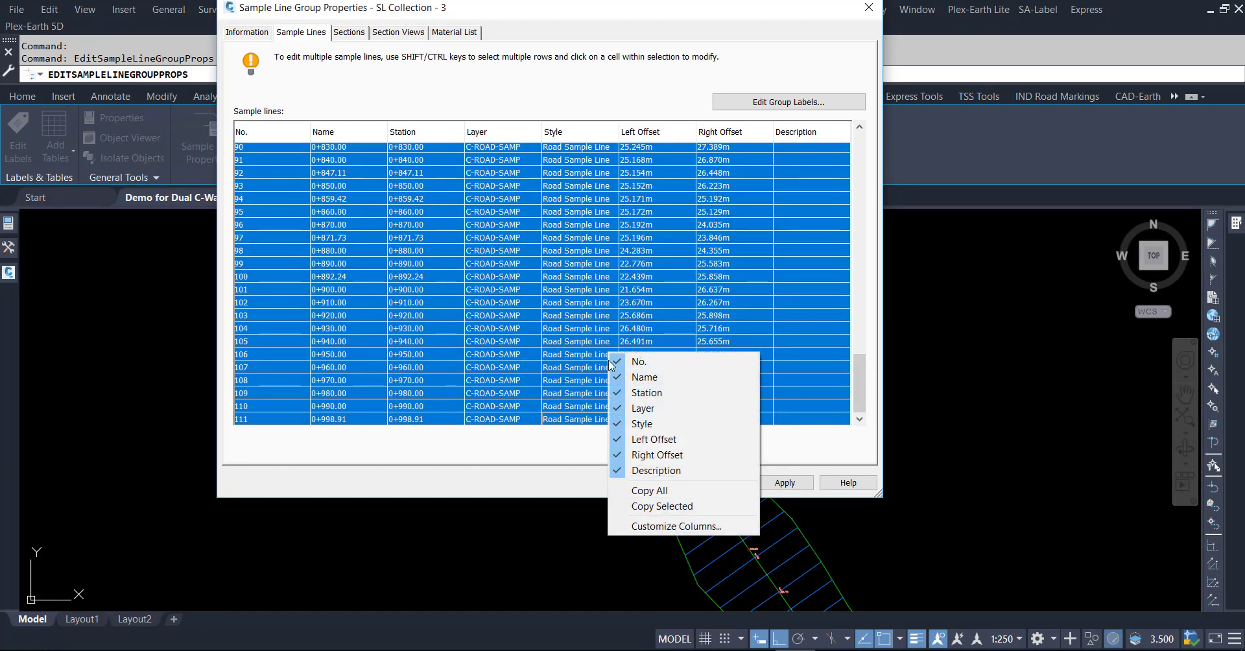
pyautogui.click(662, 492)
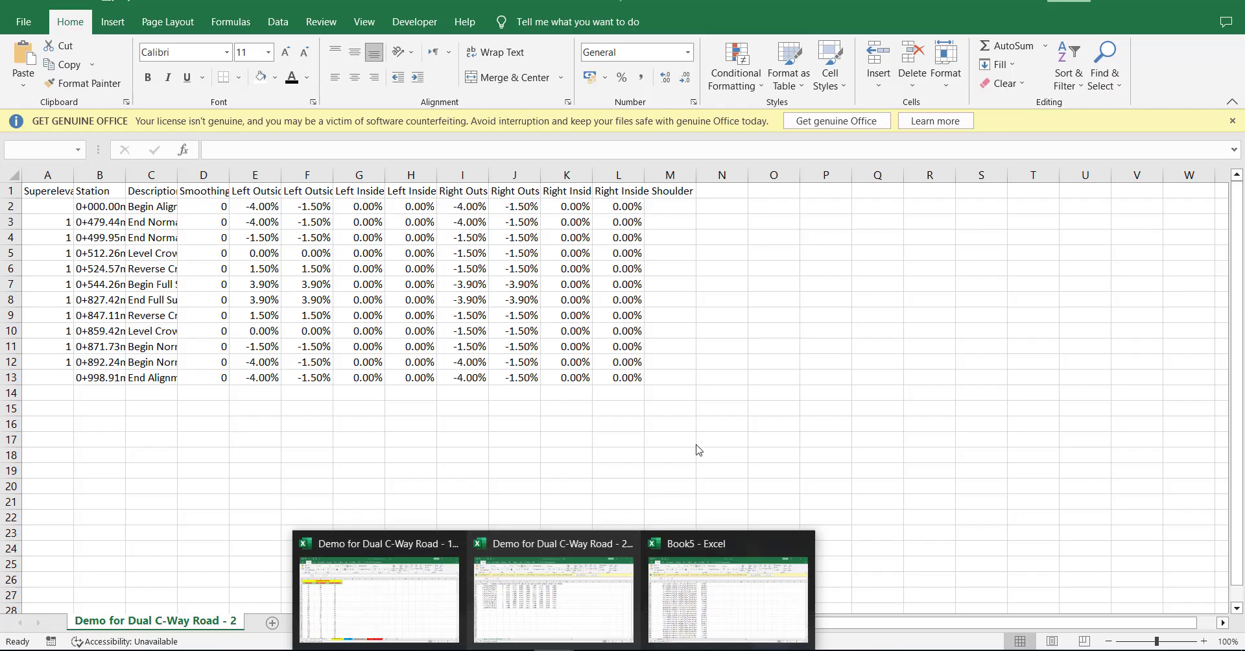
pyautogui.click(699, 449)
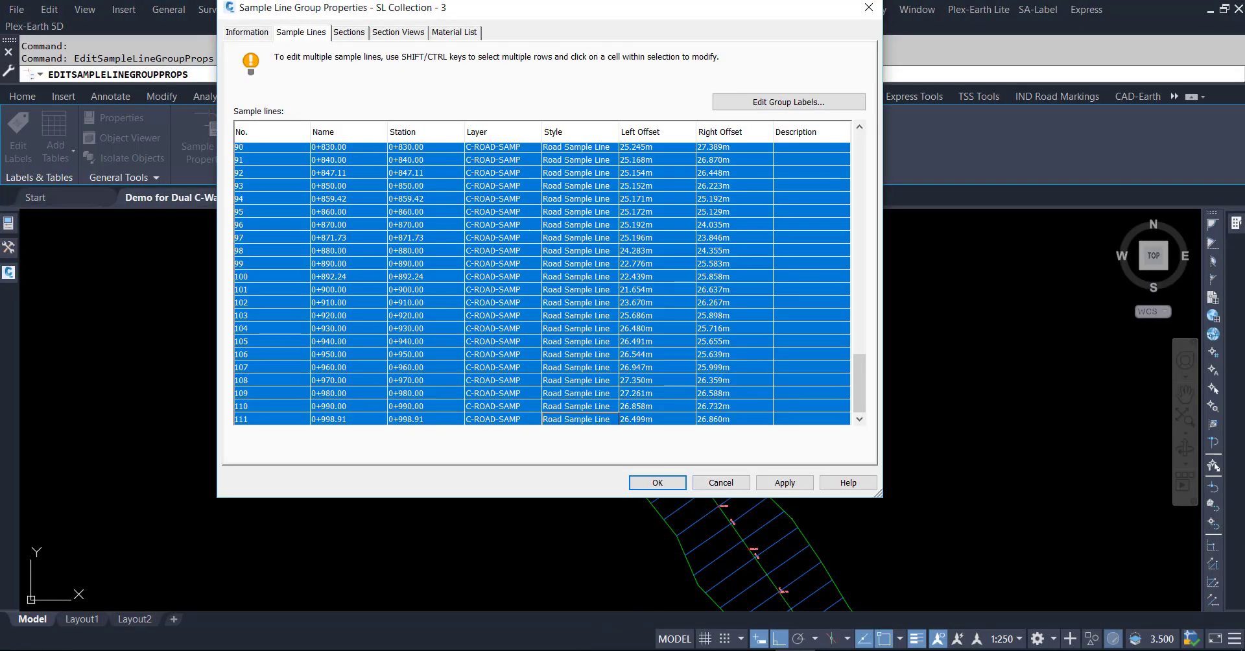
# - Paste the copied sample line table into a new blank Excel workbook
pyautogui.click(554, 648)
pyautogui.click(752, 622)
pyautogui.click(784, 422)
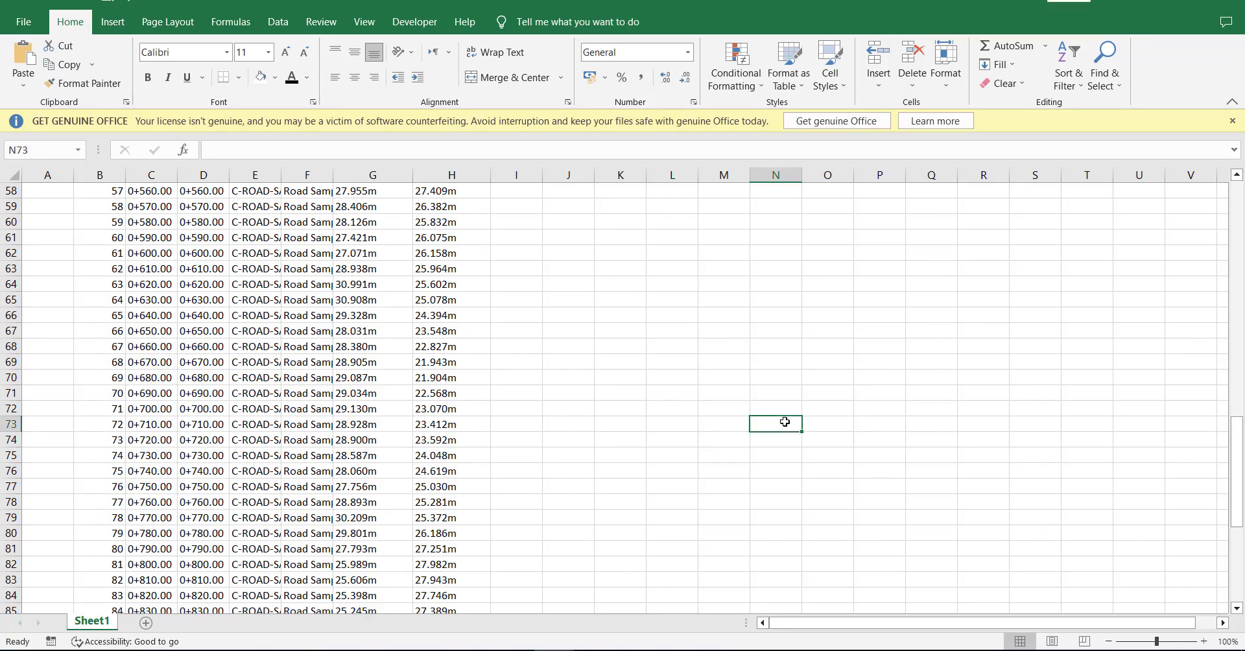
pyautogui.hotkey('ctrl', 'n')
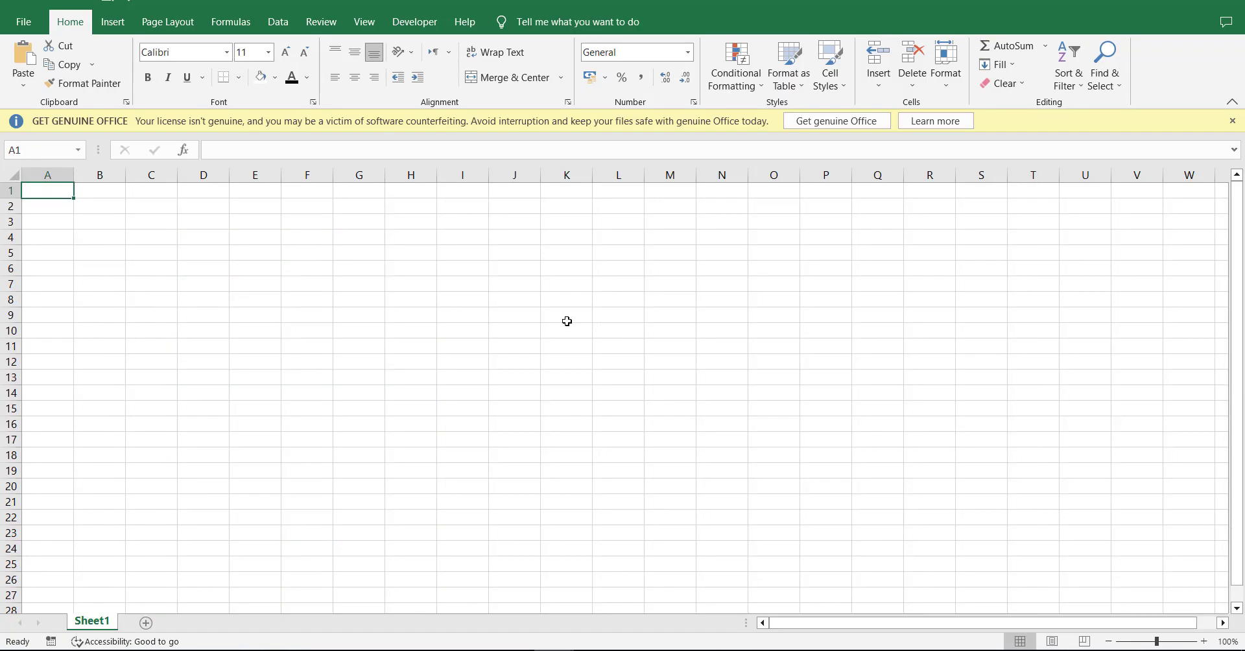
pyautogui.hotkey('ctrl', 'v')
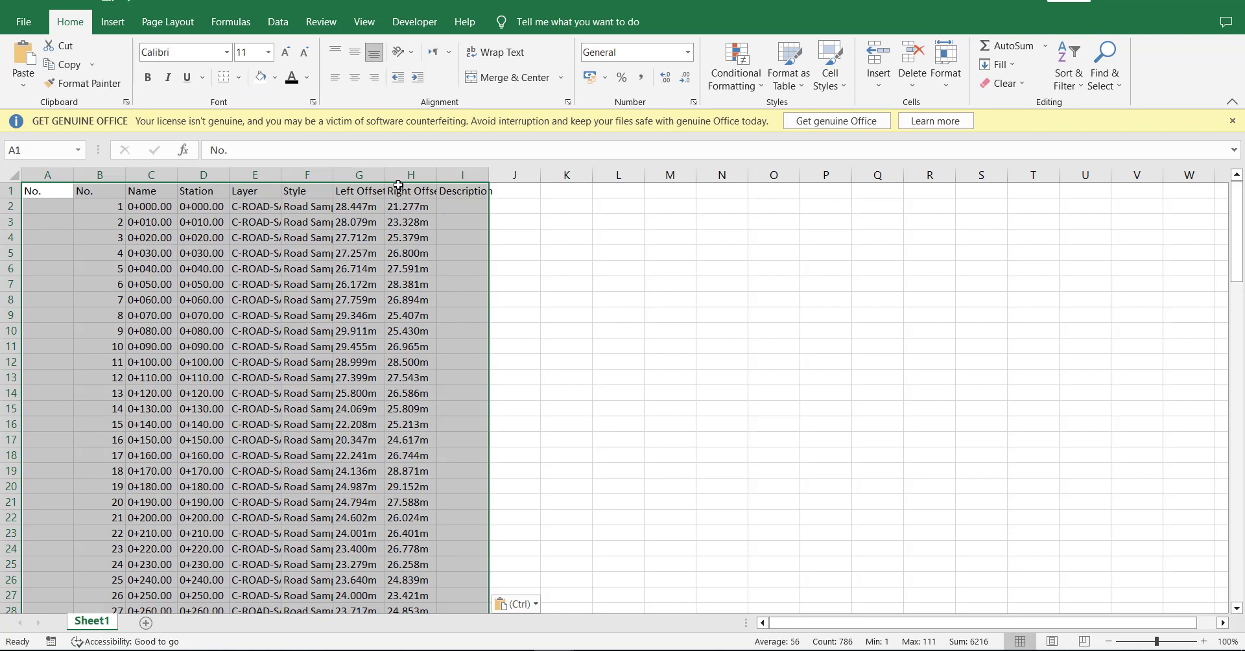
# - Autofit columns C to H and select the Left and Right Offset columns
pyautogui.moveTo(410, 175); pyautogui.dragTo(151, 175)
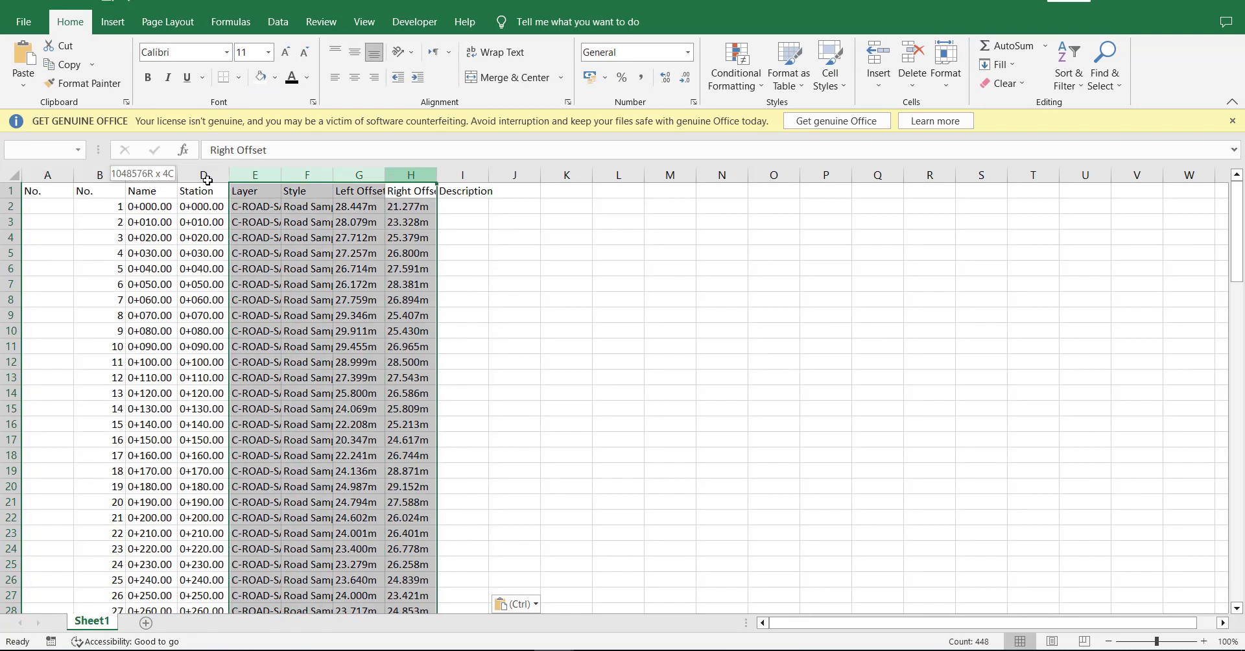
pyautogui.doubleClick(437, 173)
pyautogui.click(721, 390)
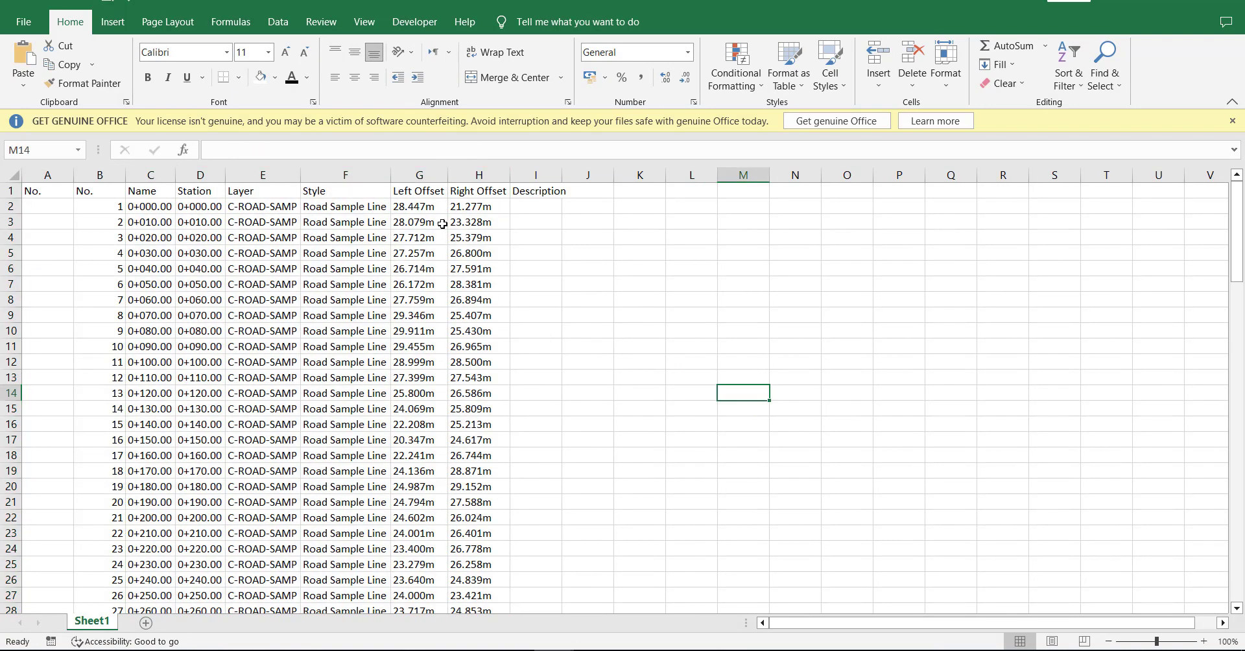
pyautogui.click(419, 175)
pyautogui.click(478, 175)
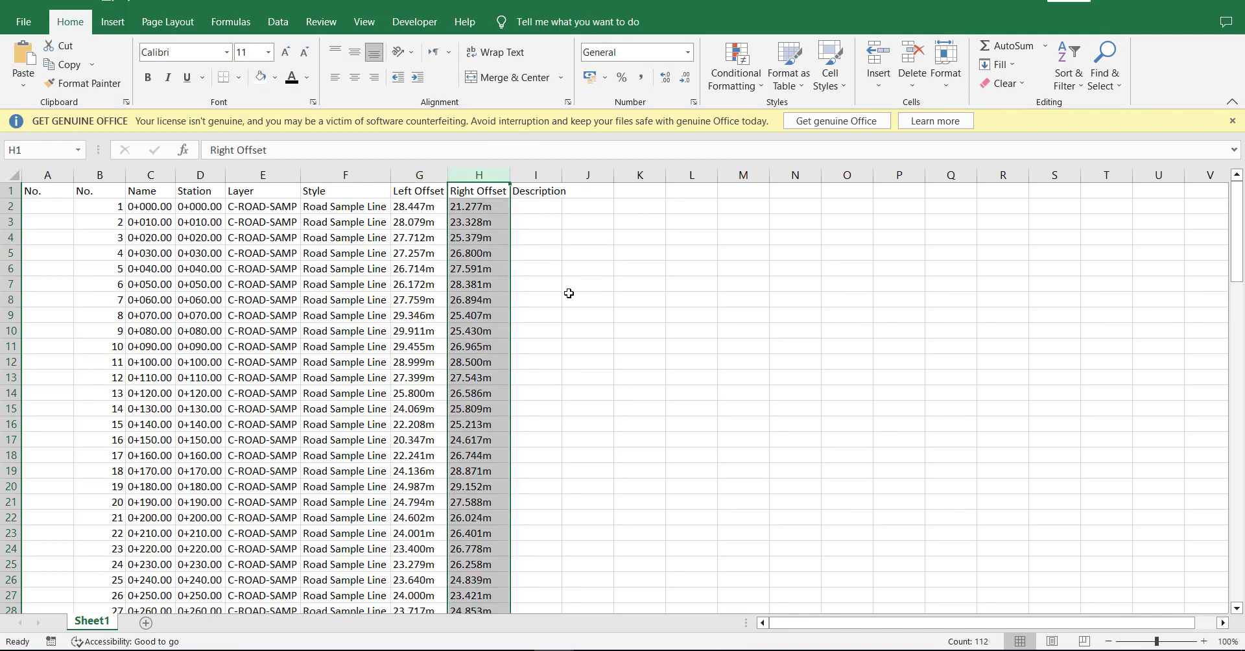
pyautogui.scroll(-5, 466, 394)
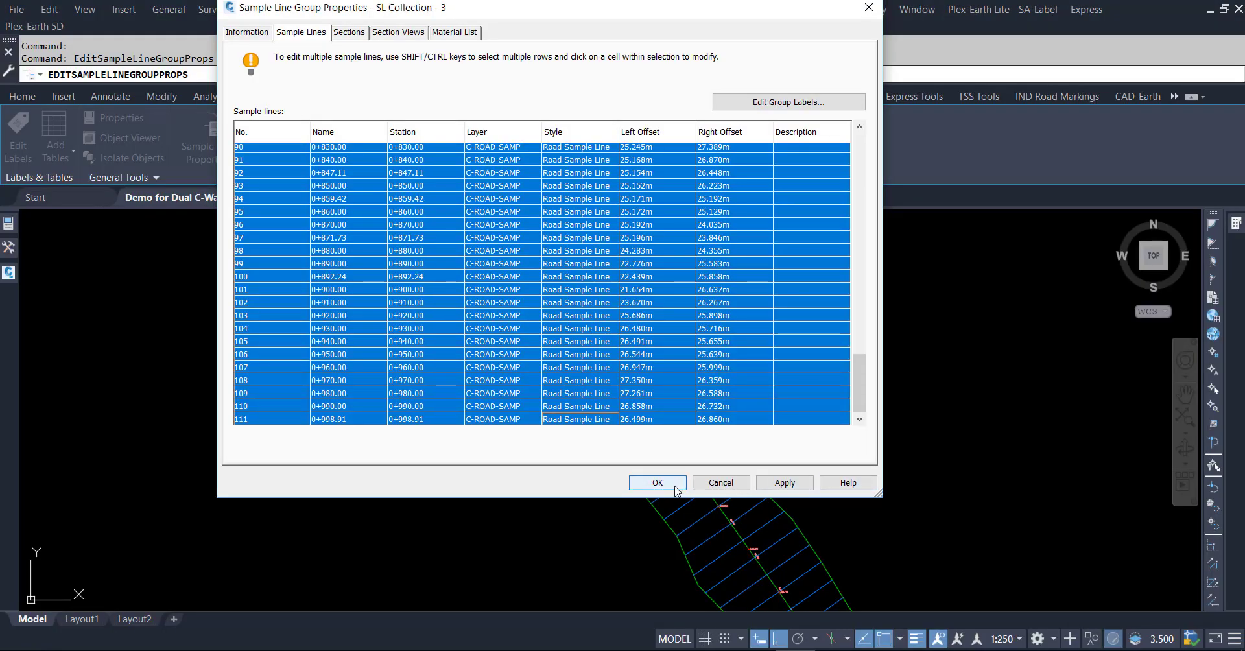
# - Close Sample Line Group Properties with OK and zoom out over the road's sample lines
pyautogui.click(671, 479)
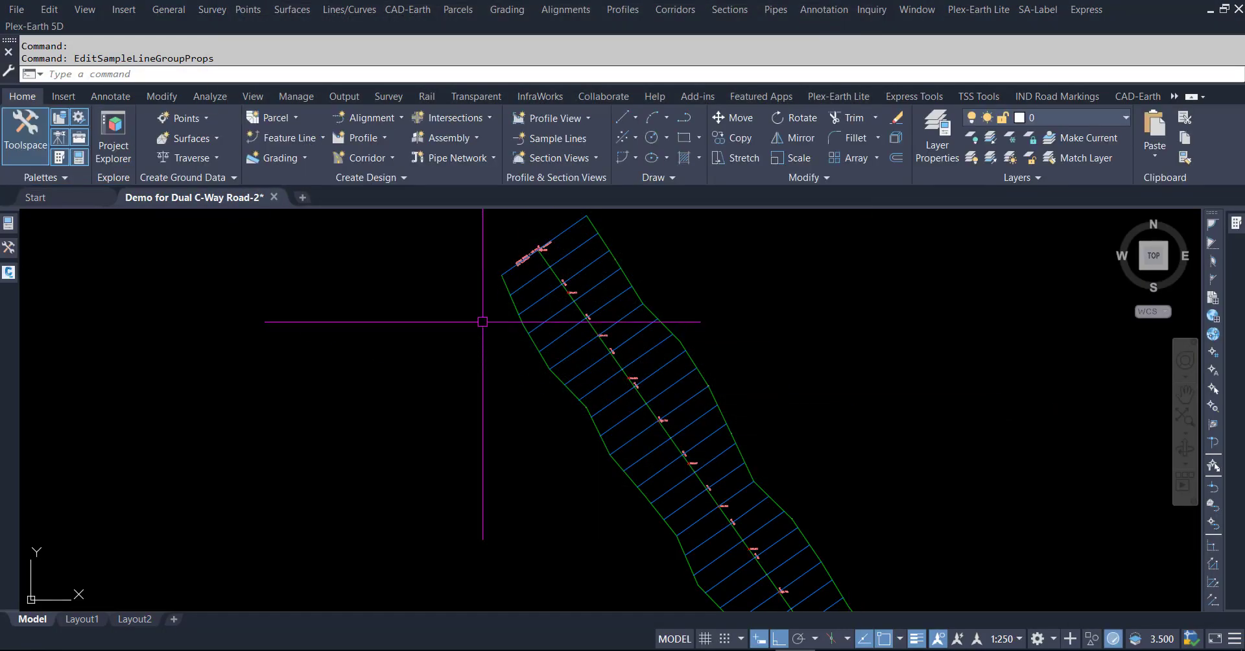
pyautogui.scroll(-3, 482, 321)
pyautogui.scroll(-2, 556, 339)
pyautogui.scroll(-1, 592, 297)
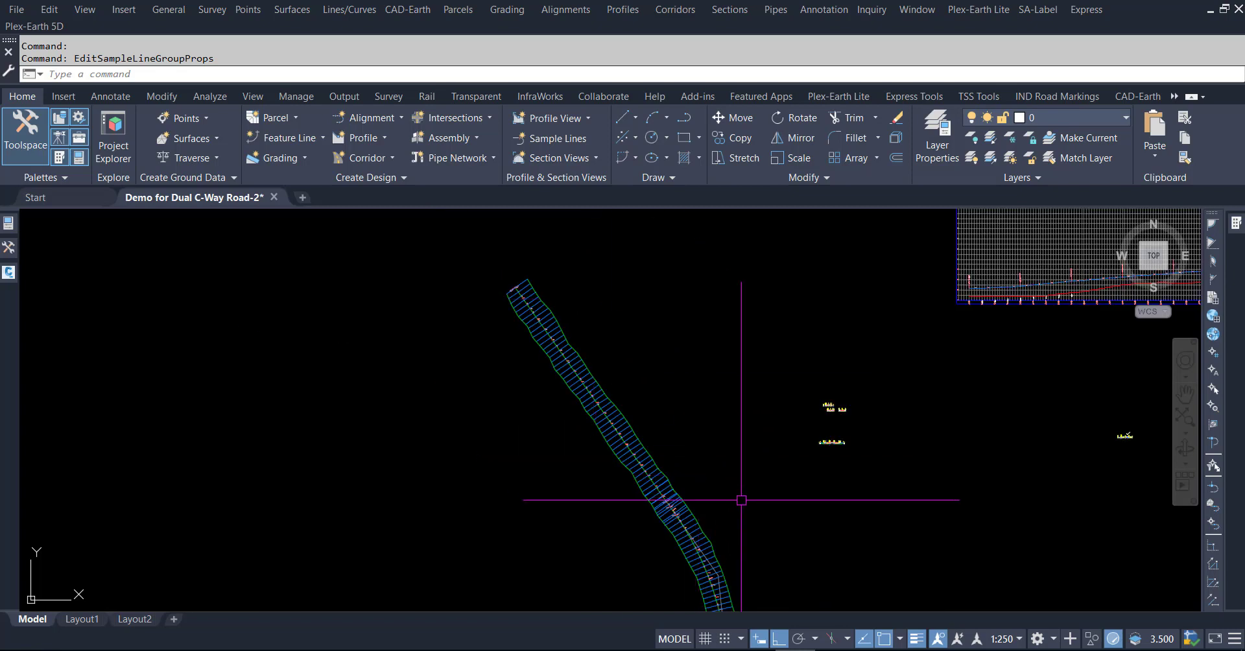
pyautogui.scroll(2, 734, 381)
pyautogui.scroll(-3, 733, 375)
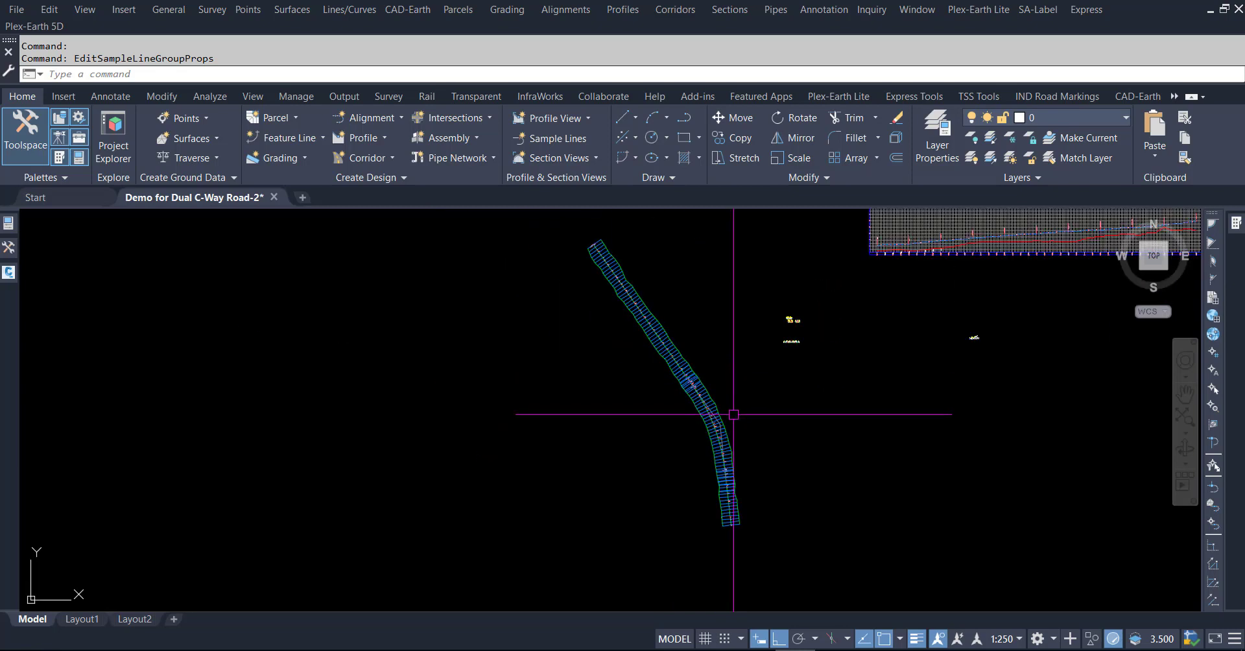